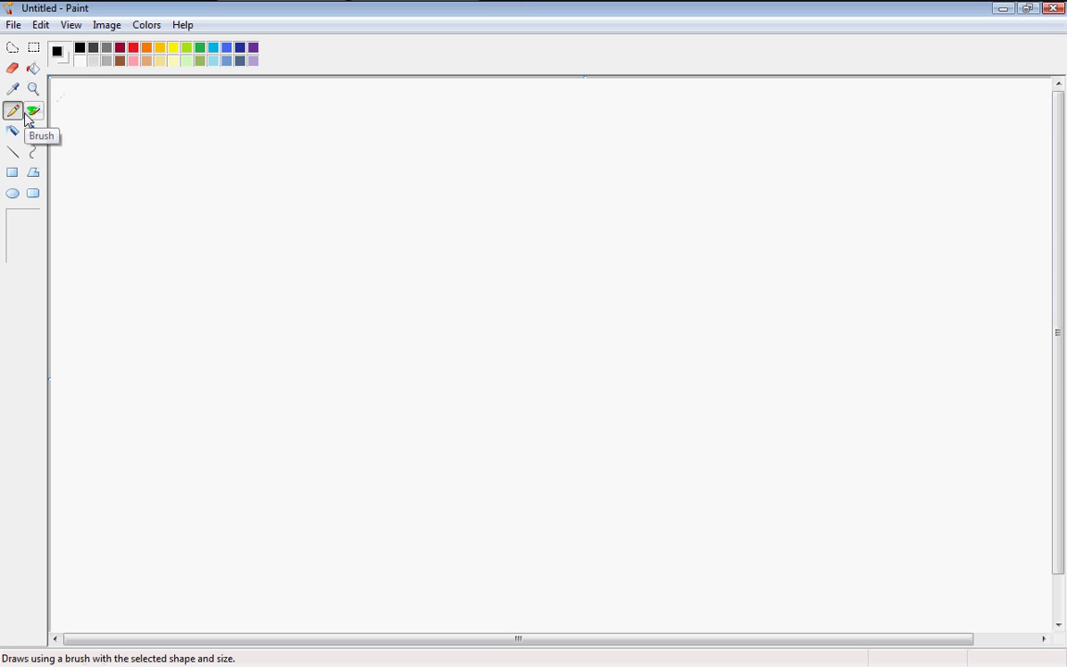
Select the Ellipse tool with the thickest outline and reset the canvas zoom to 1x.
left_click(12, 194)
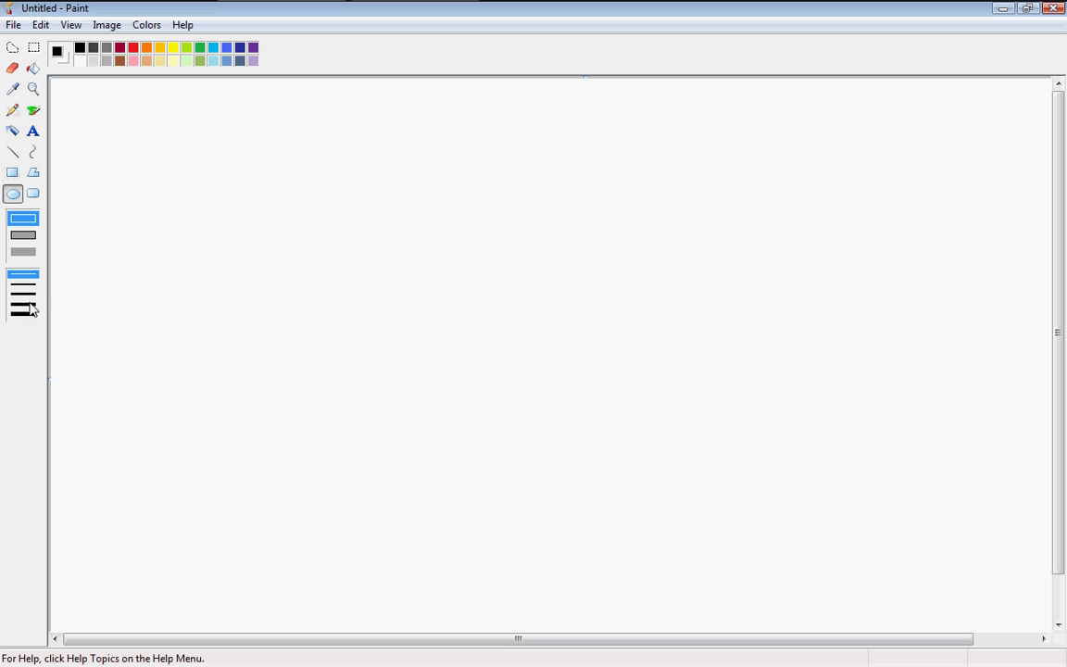
left_click(30, 314)
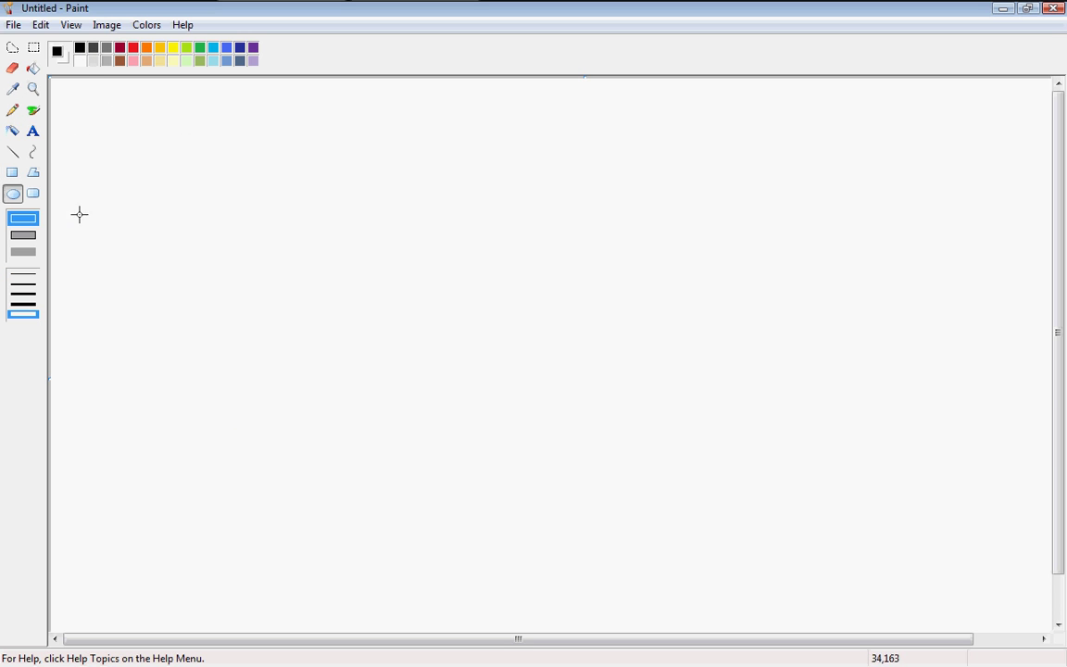
left_click(34, 88)
left_click(28, 243)
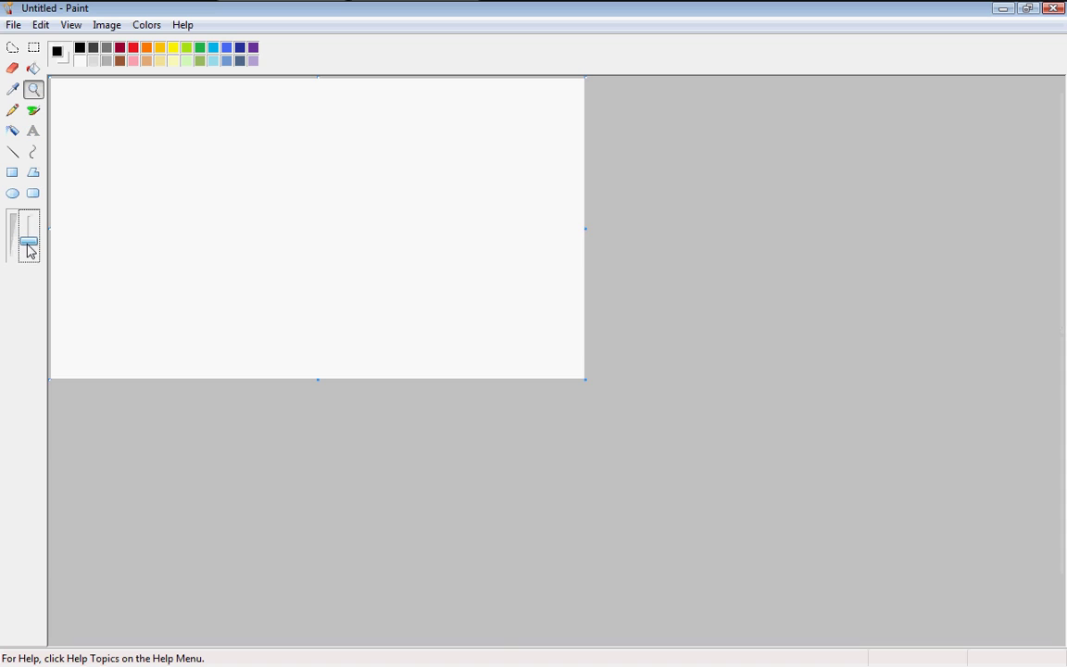
left_click(12, 193)
Open youtube.com/explodingbubblegum in Chrome.
mouse_move(356, 7)
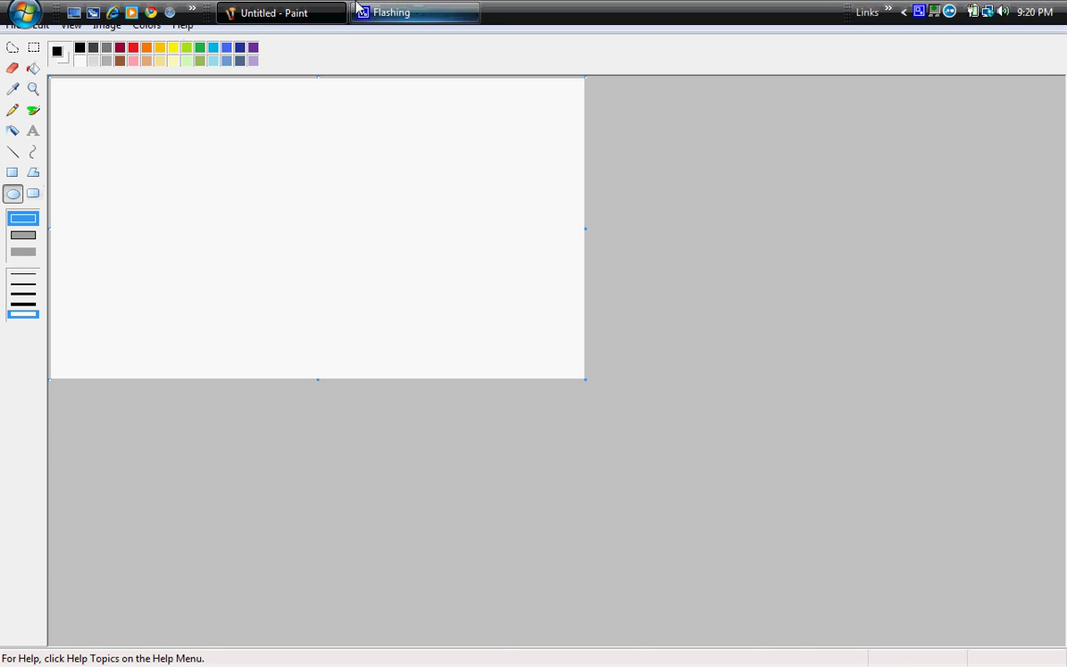
mouse_move(262, 659)
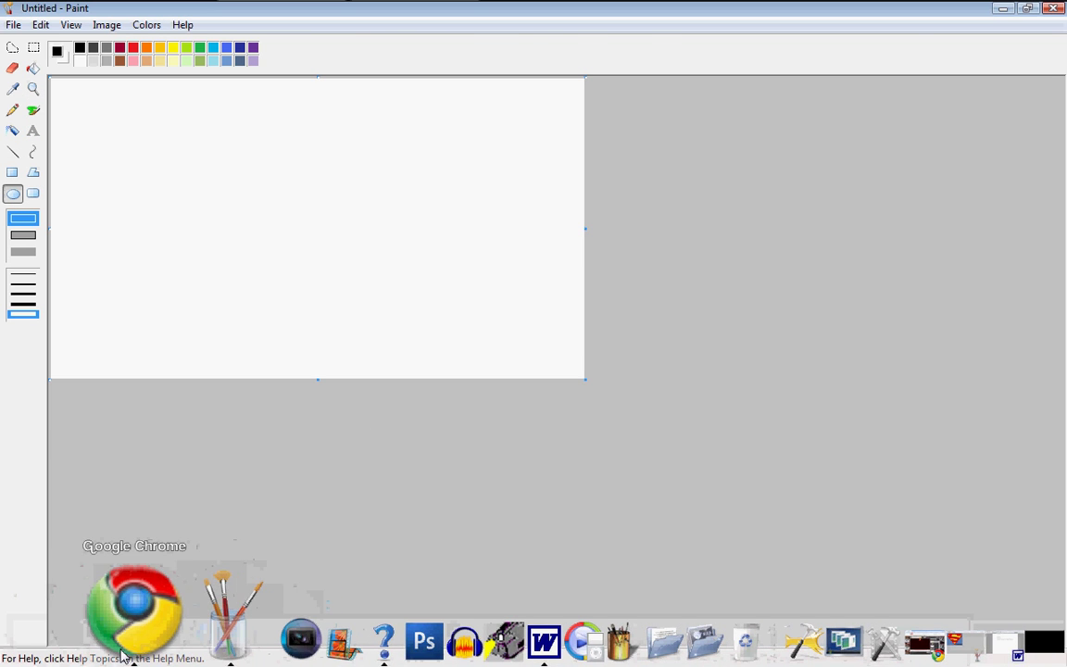
left_click(126, 649)
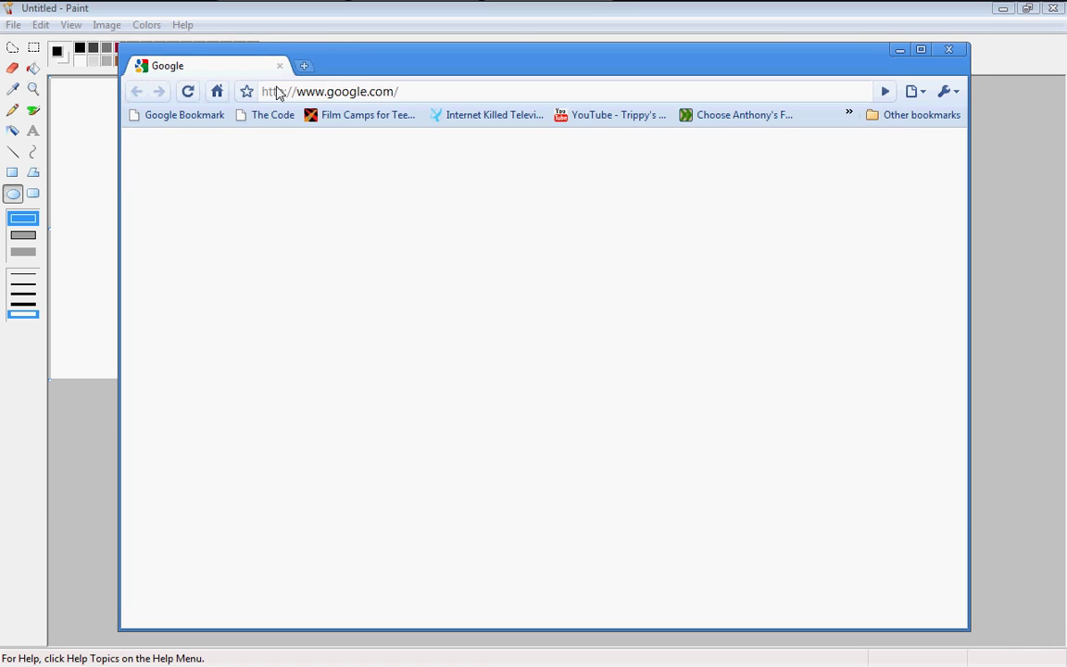
left_click(276, 92)
type("youtube.com/")
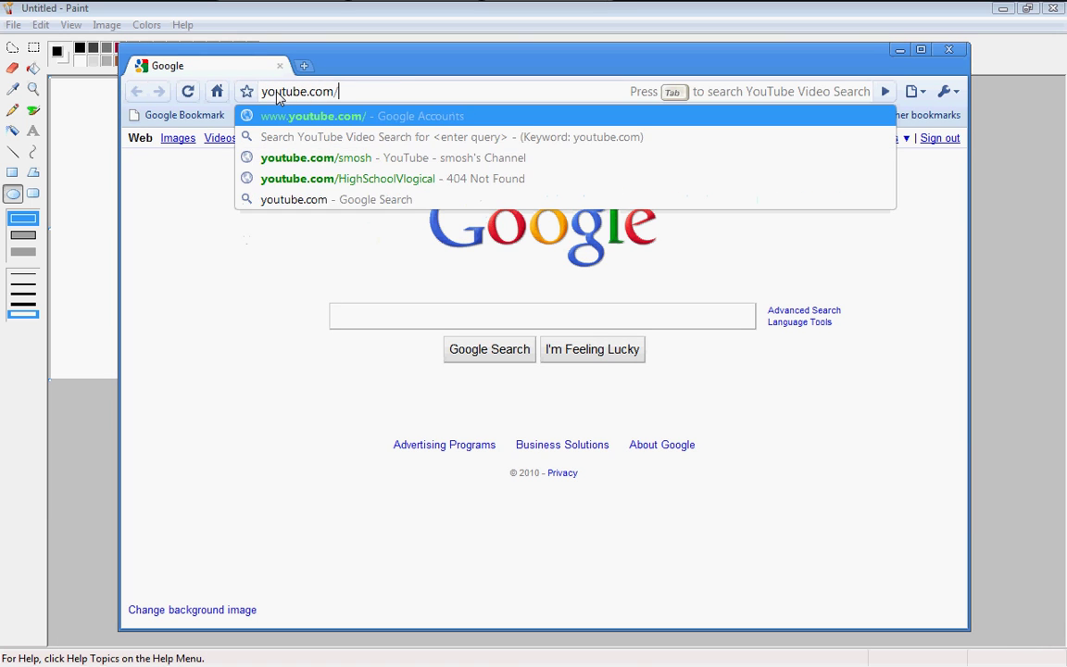
type("explodingbubb")
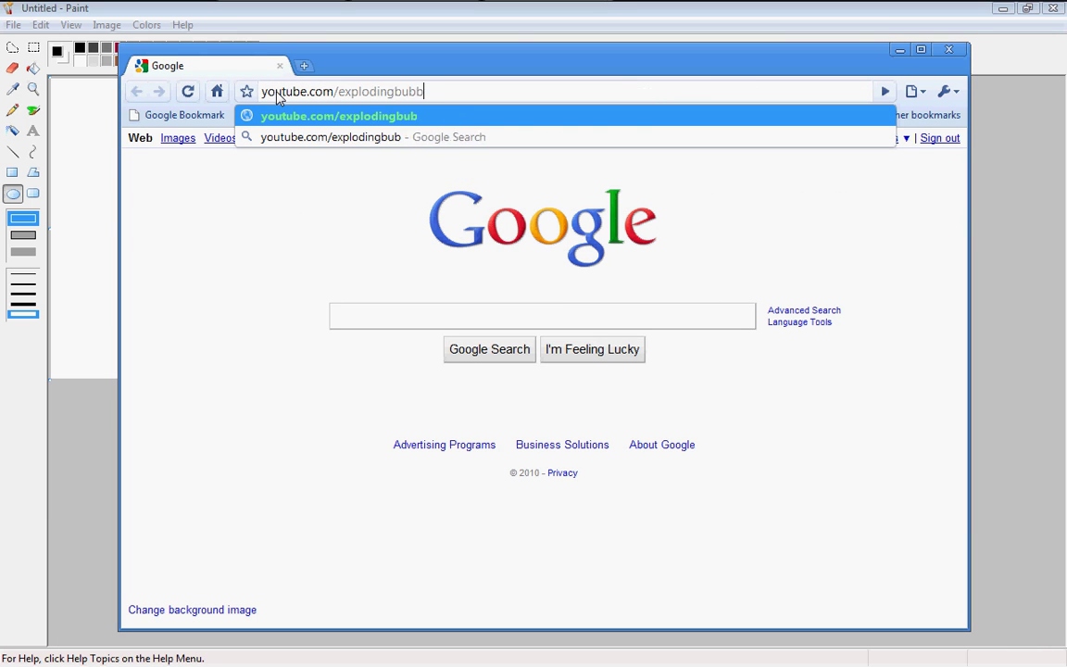
type("legum")
key("Return")
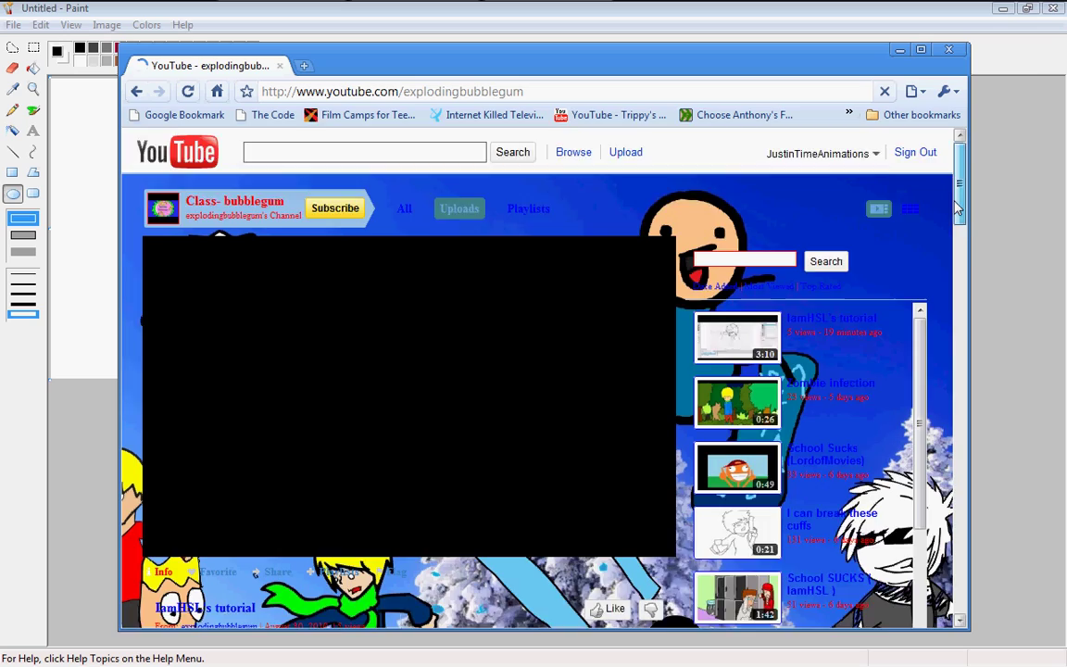
Scroll through the channel page, then minimize Chrome to return to Paint.
scroll(958, 209, "down", 3)
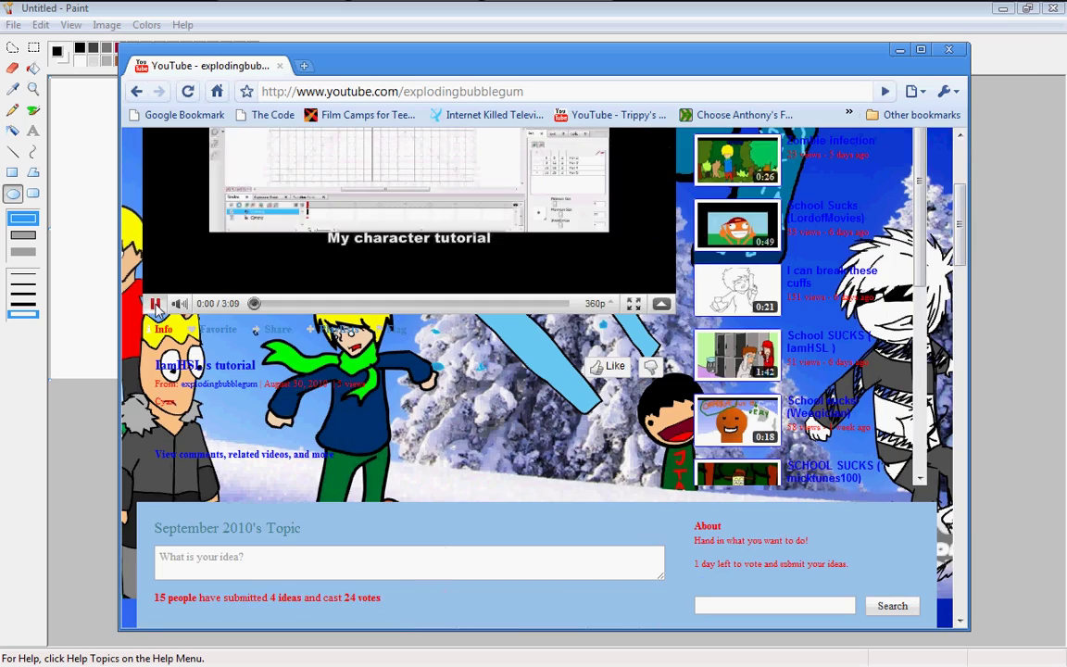
scroll(932, 371, "down", 5)
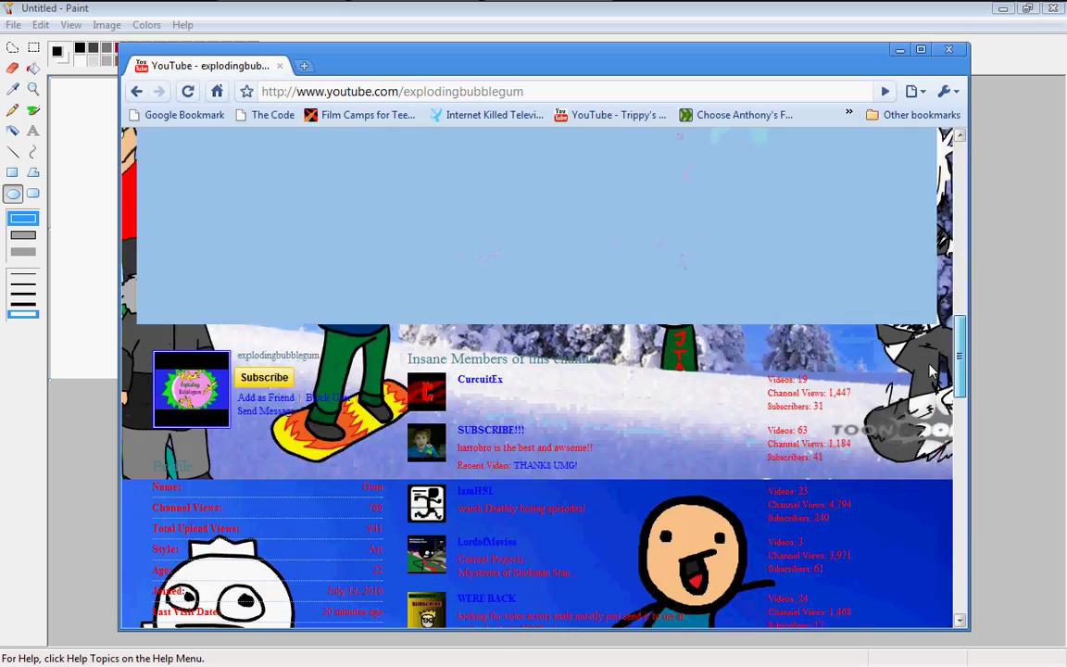
scroll(933, 370, "down", 10)
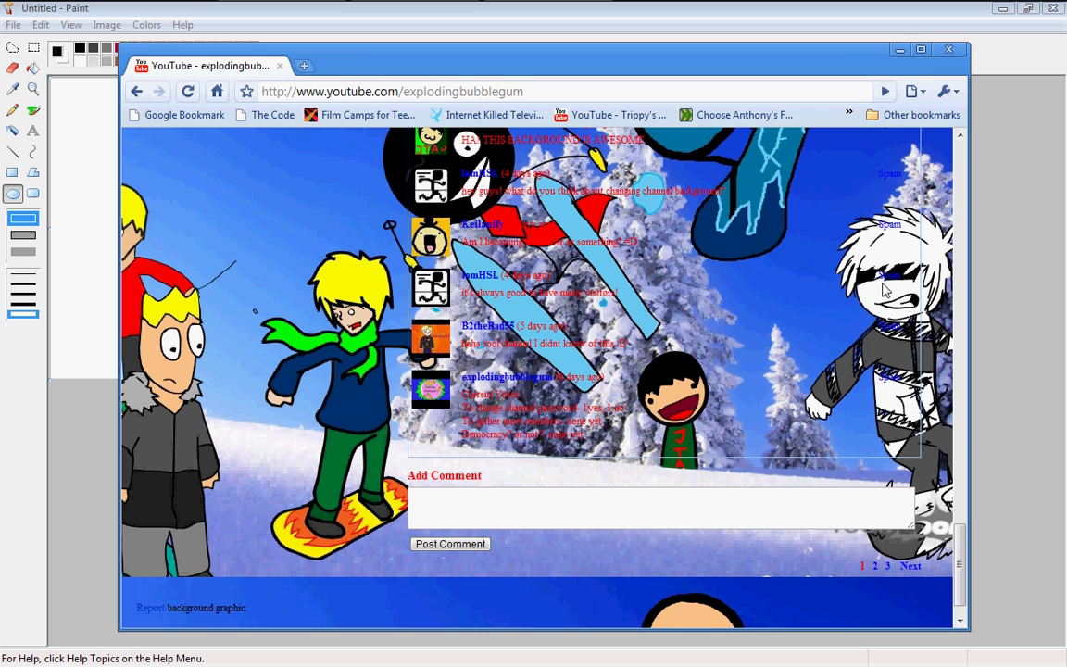
left_click(900, 49)
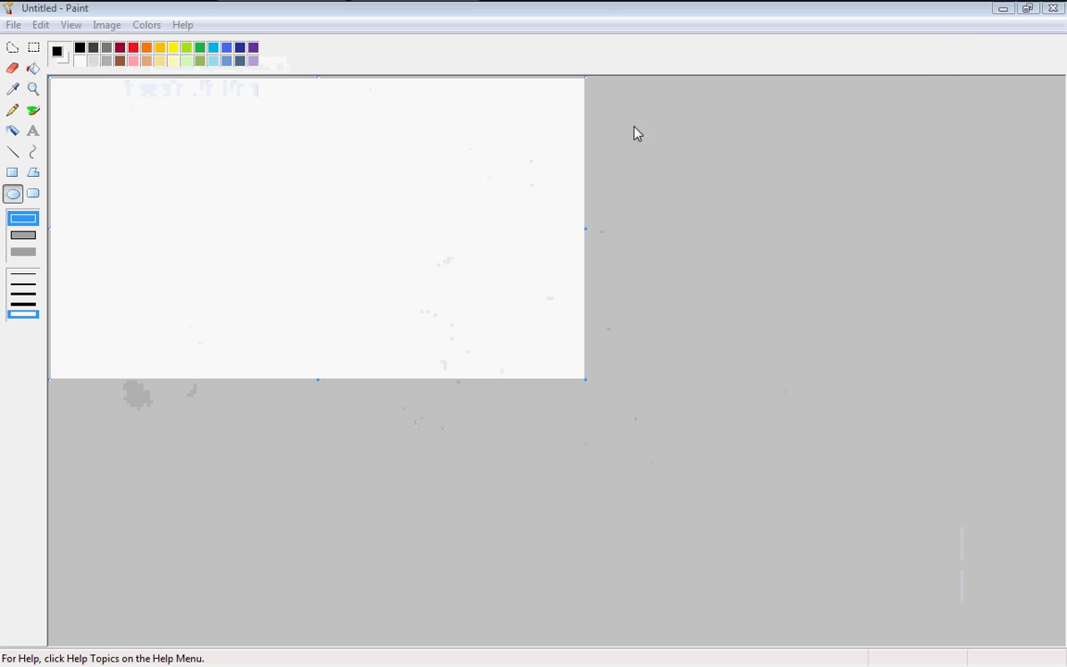
Draw a large outlined circle on the canvas's left side.
left_click(12, 191)
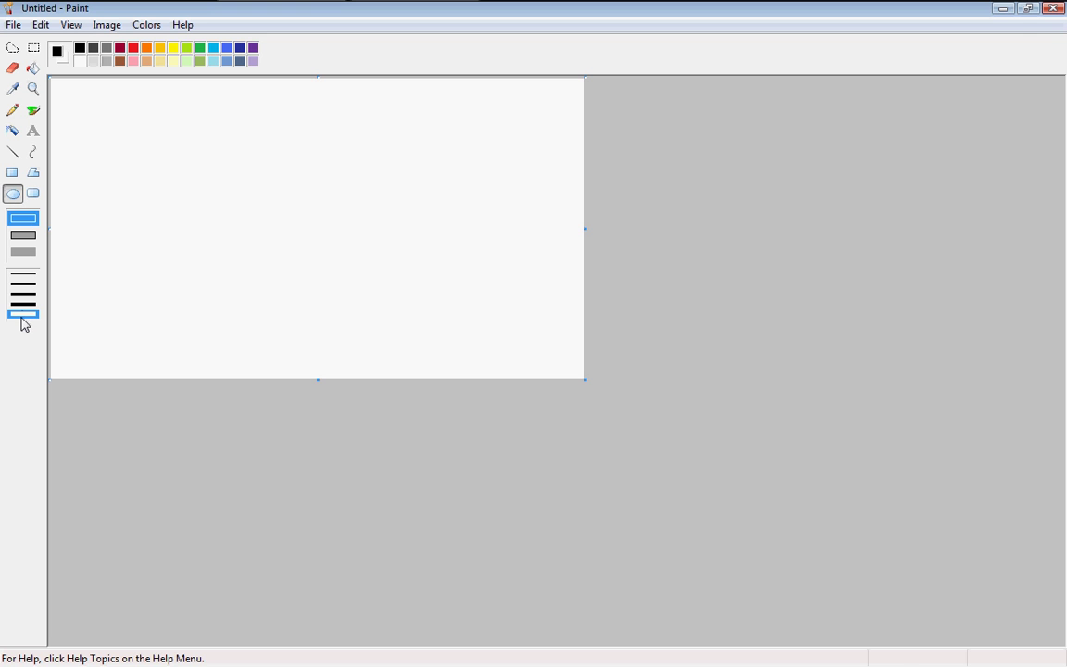
mouse_move(106, 142)
left_mouse_down()
mouse_move(180, 234)
mouse_move(291, 329)
mouse_move(133, 304)
mouse_move(39, 312)
mouse_move(299, 299)
mouse_move(267, 312)
mouse_move(279, 320)
left_mouse_up()
left_click(32, 111)
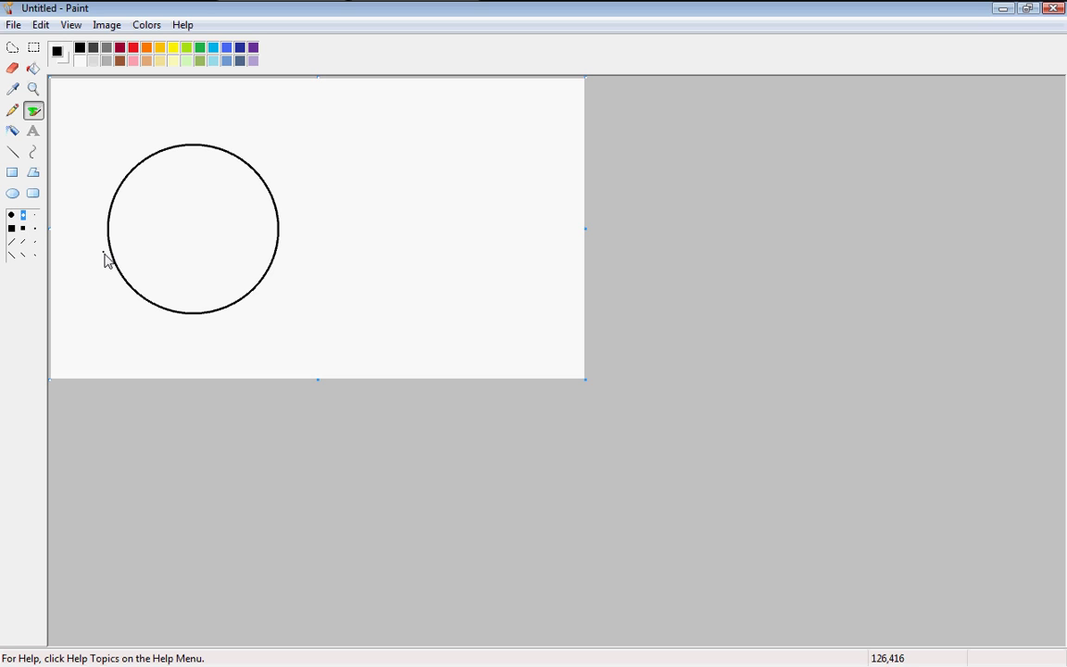
left_click_drag(178, 313, 169, 429)
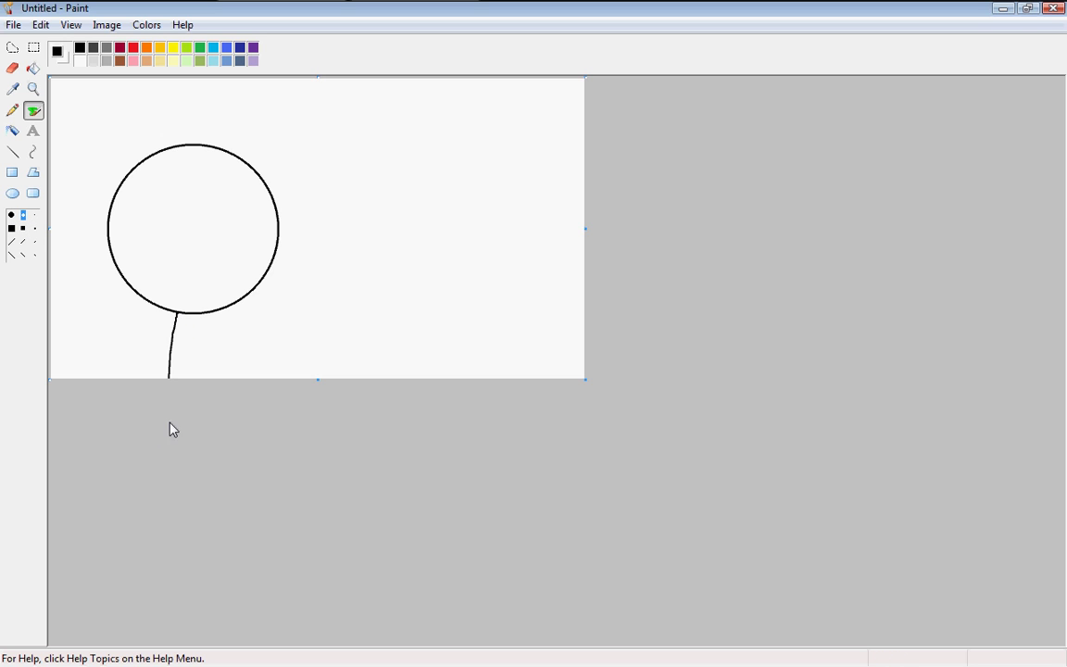
left_click_drag(206, 314, 208, 377)
key("ctrl+z")
key("ctrl+z")
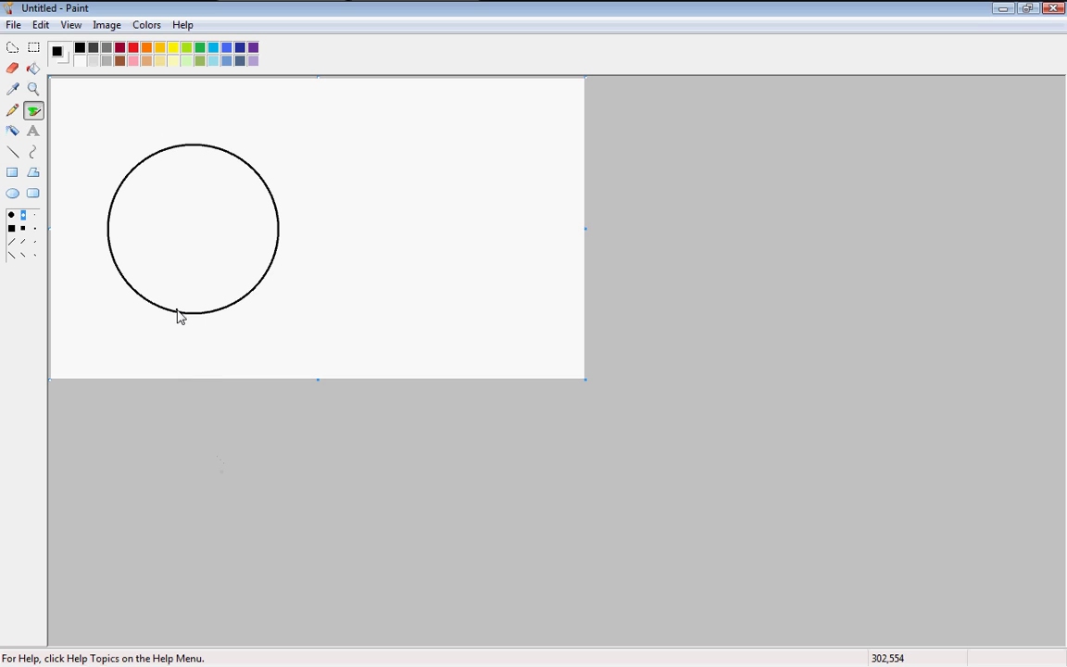
Draw two straight lines running down from the circle's bottom.
left_click(13, 152)
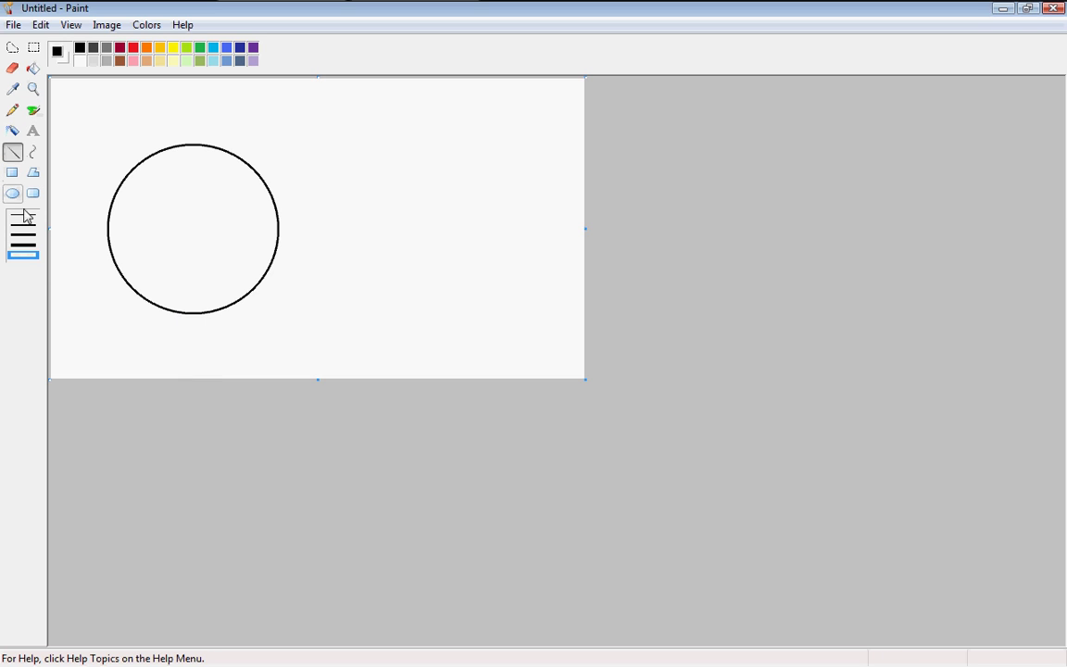
left_click_drag(177, 314, 162, 443)
mouse_move(206, 315)
left_mouse_down()
mouse_move(212, 450)
mouse_move(223, 450)
left_mouse_up()
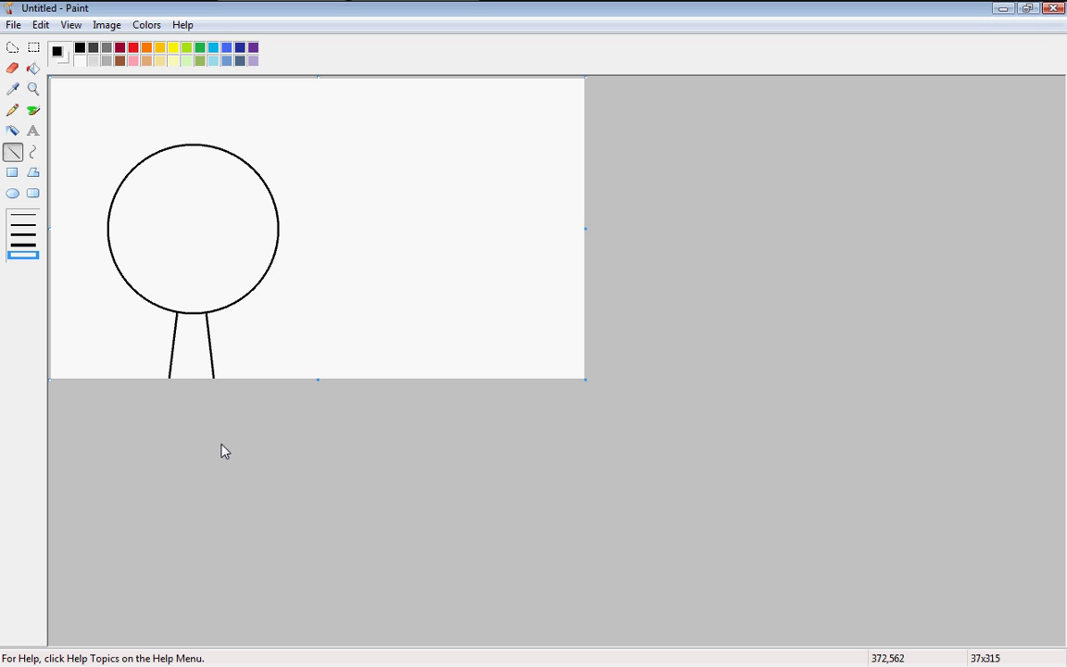
Zoom in and draw a small solid black eye inside the head.
left_click(33, 88)
left_click(249, 269)
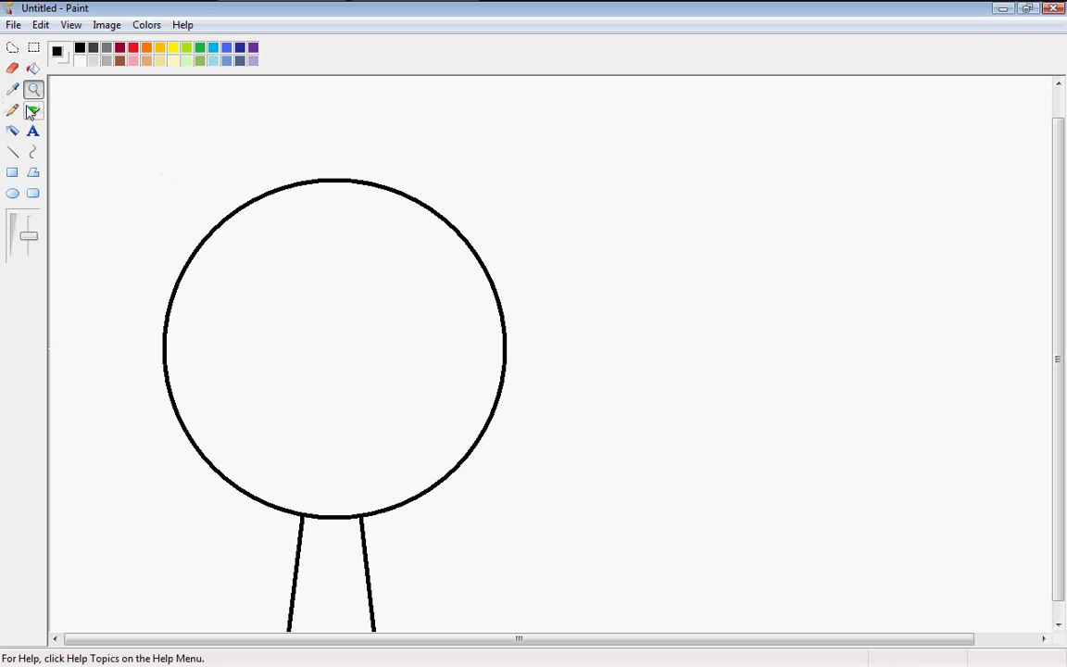
left_click(12, 172)
left_click(13, 193)
left_click(23, 251)
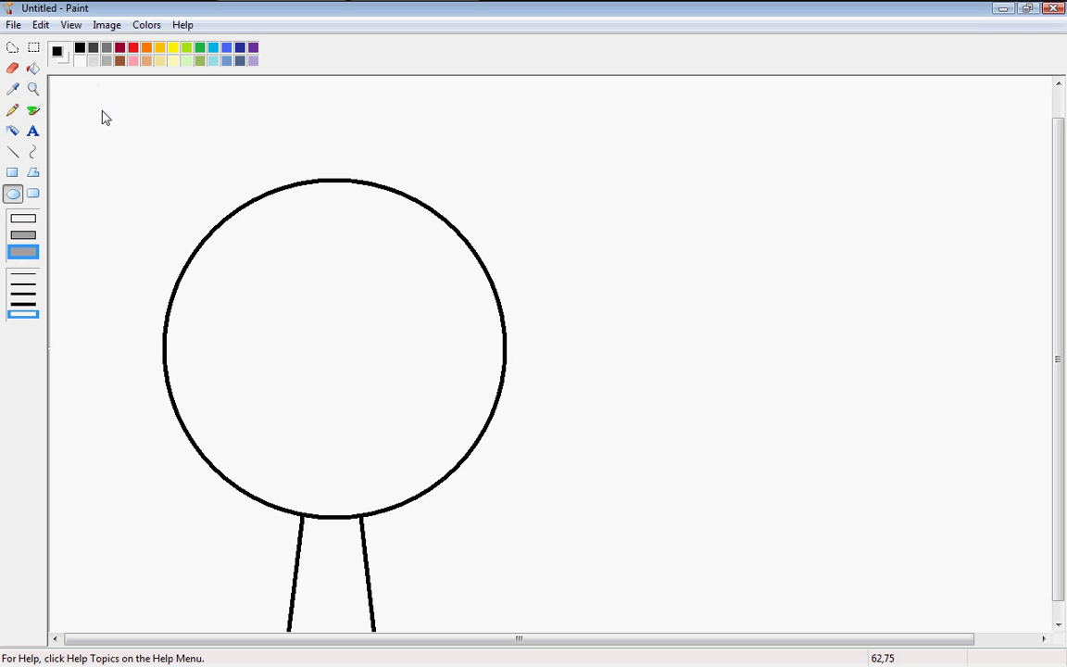
left_click_drag(176, 343, 210, 376)
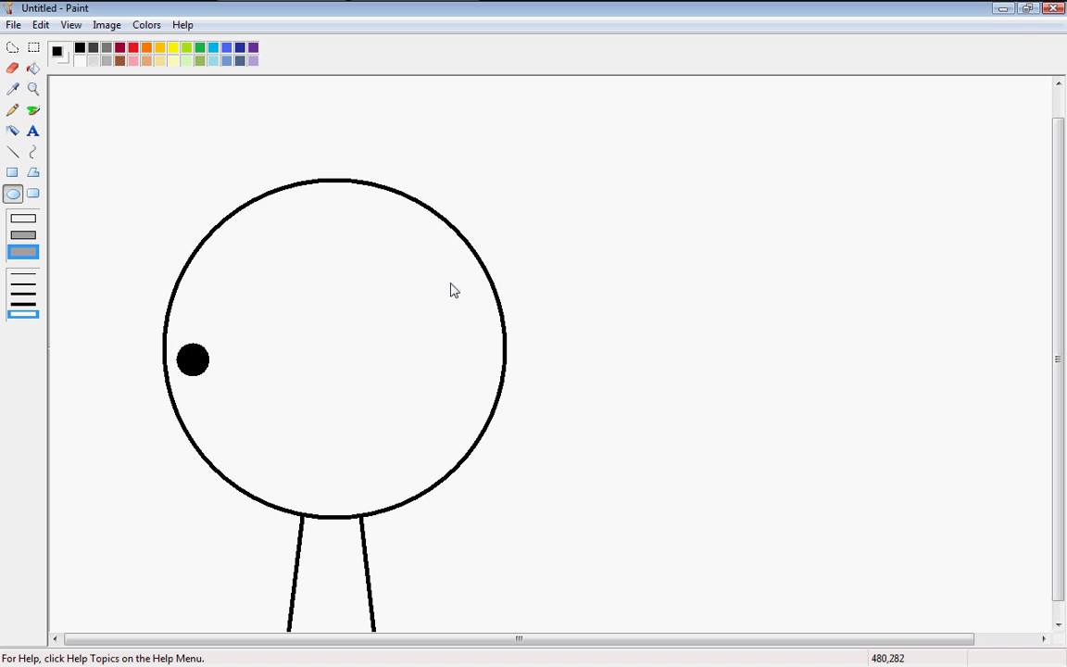
left_click_drag(446, 282, 485, 319)
key("ctrl+z")
Copy the eye and place it transparently on the head's right side as the second eye.
left_click(33, 47)
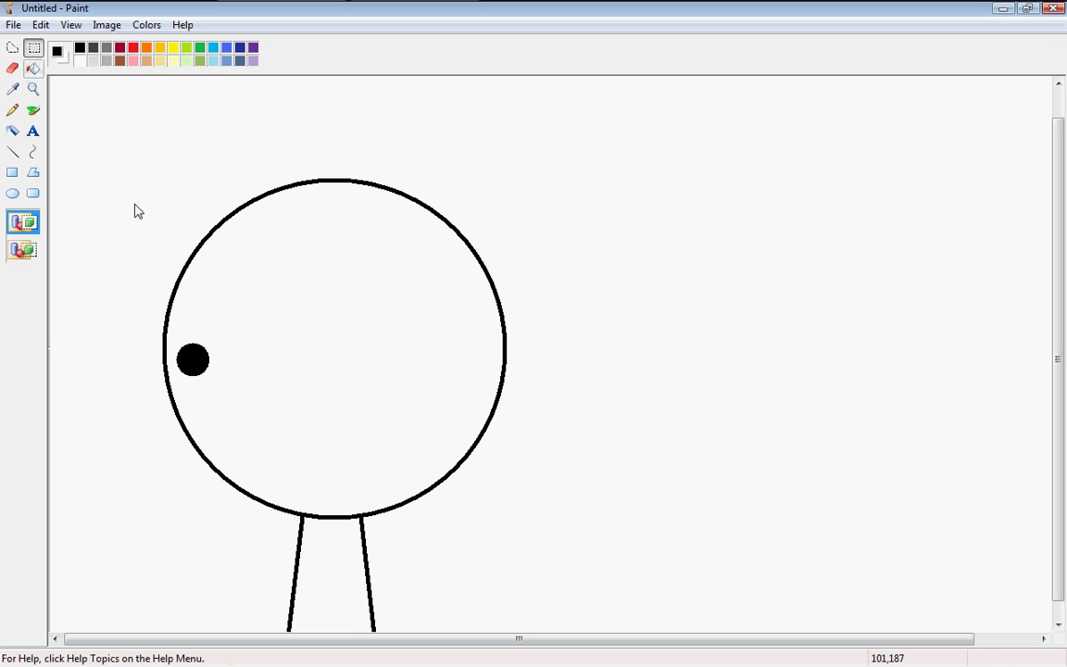
left_click_drag(176, 345, 221, 393)
key("ctrl+c")
key("ctrl+v")
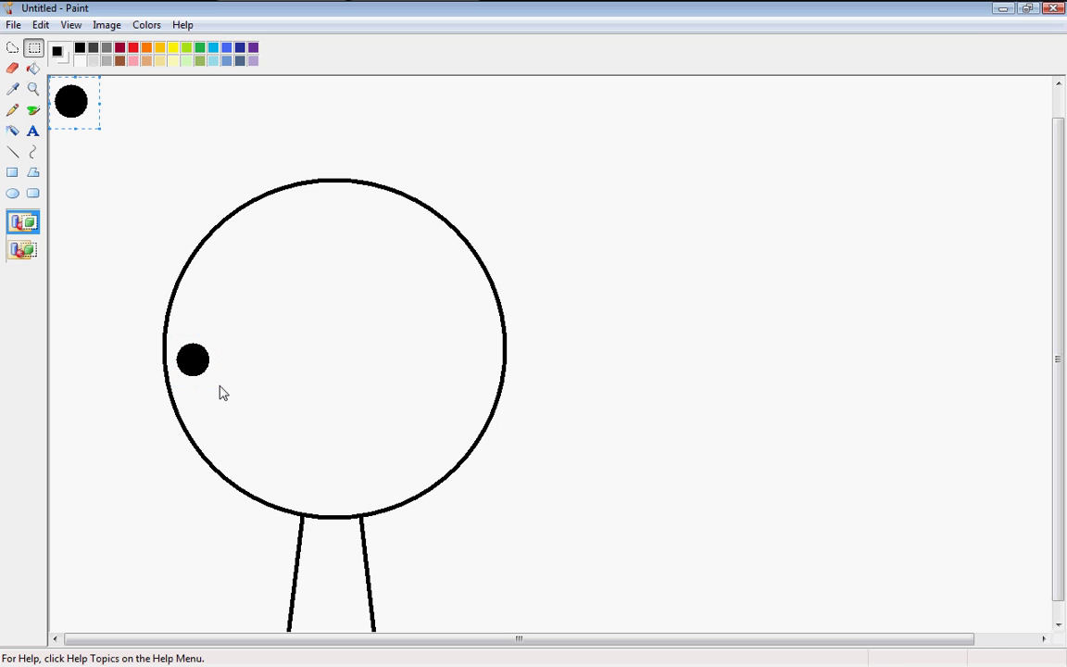
left_click_drag(81, 104, 484, 315)
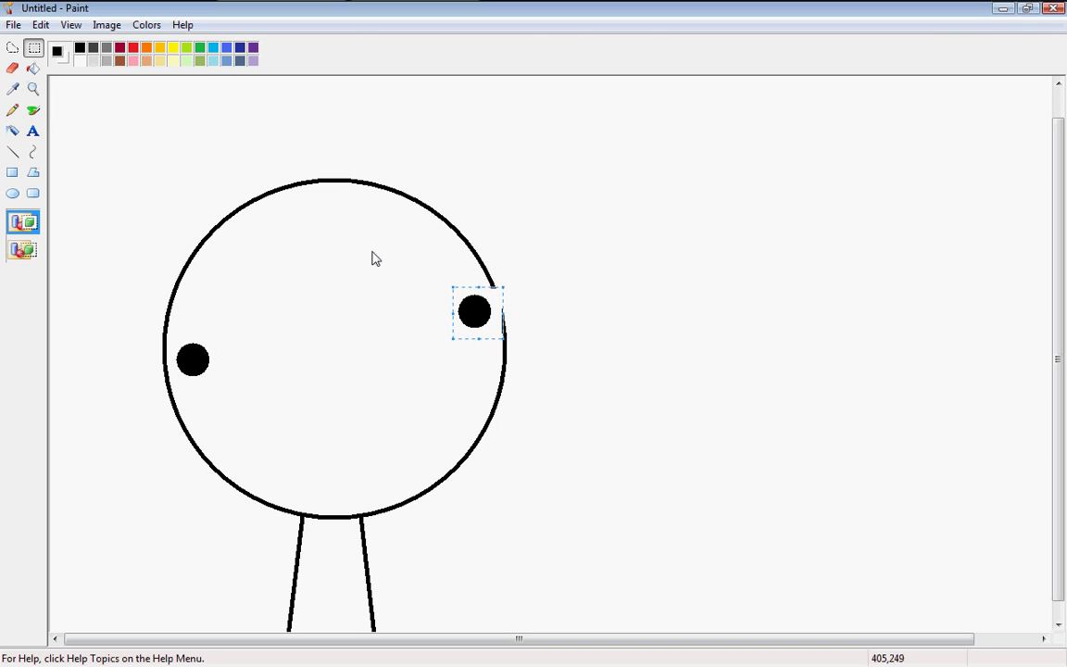
left_click(11, 259)
left_click(491, 329)
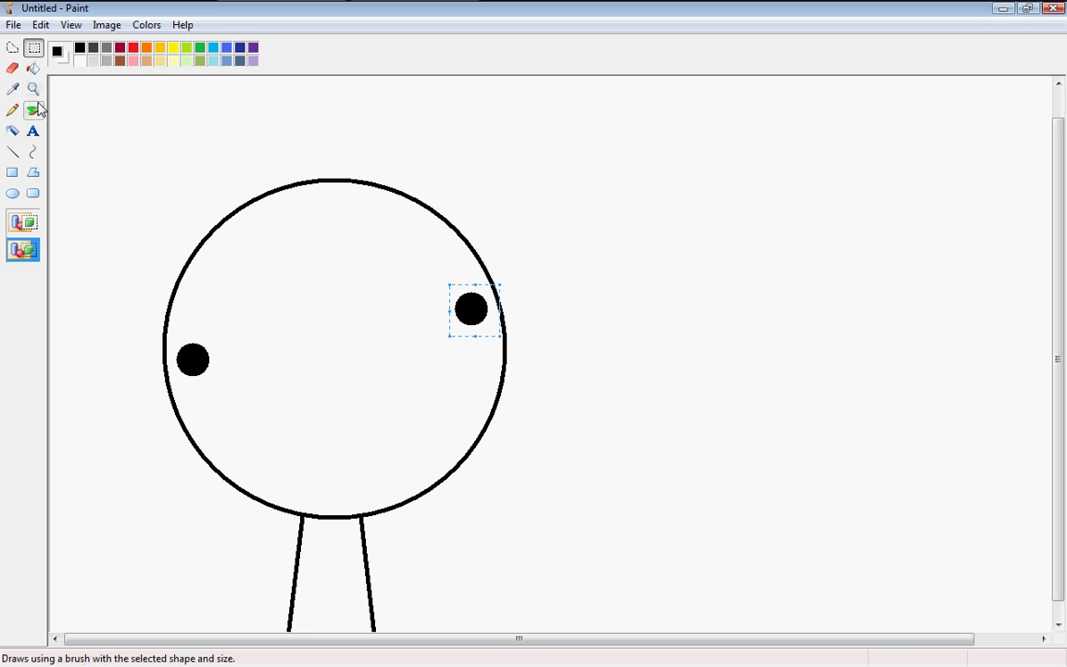
Fill the head with a pale tan colour.
left_click(33, 68)
left_click(146, 60)
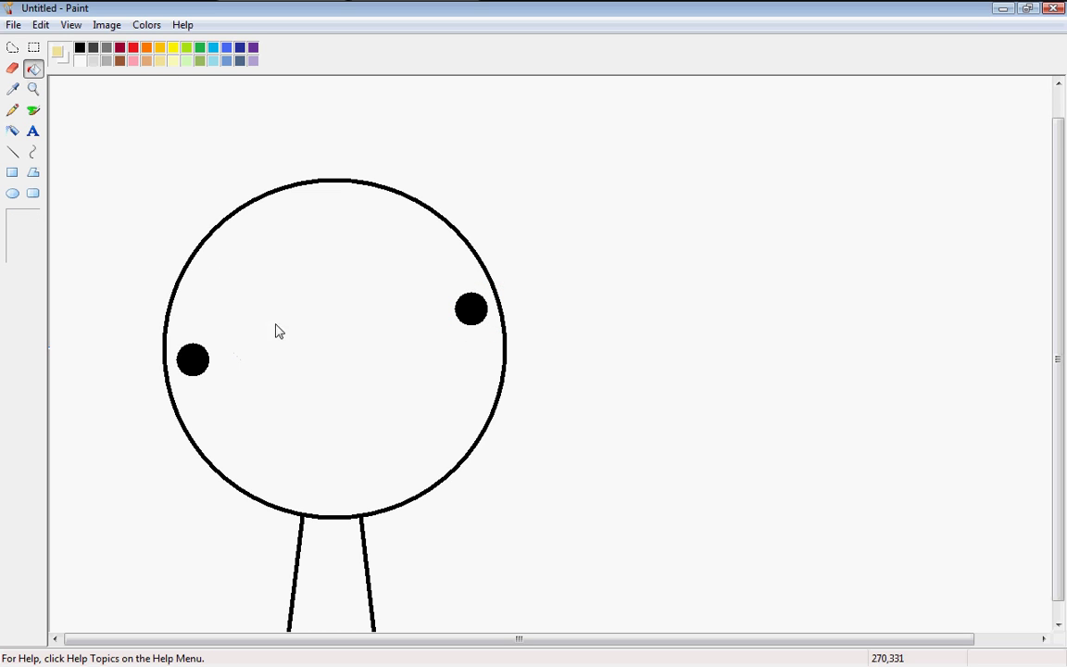
double_click(163, 61)
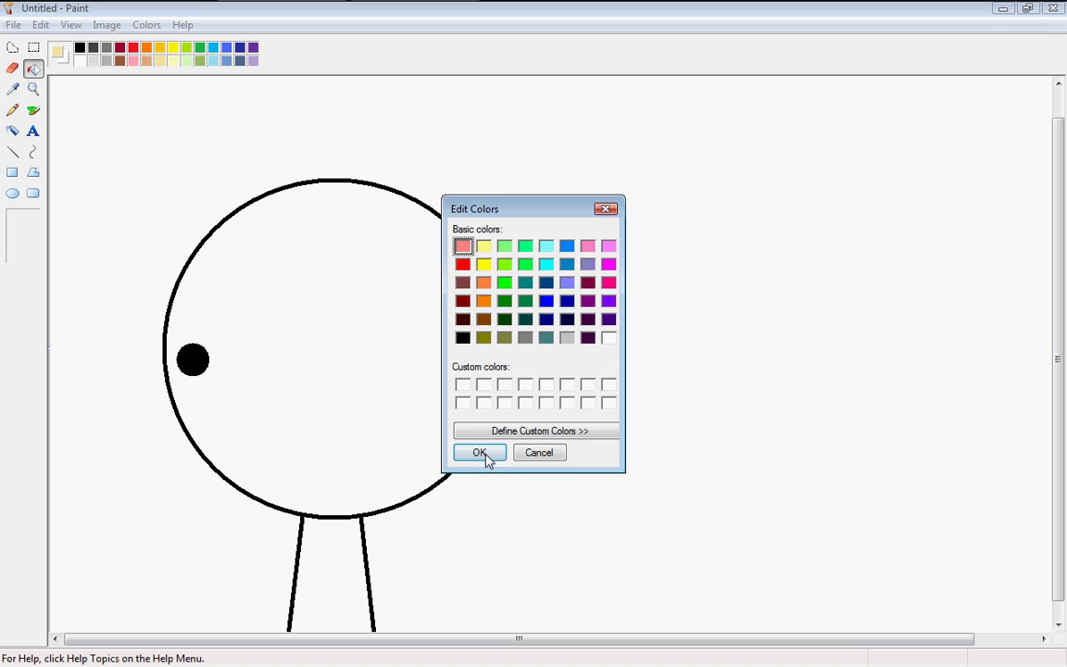
left_click(489, 455)
left_click(310, 340)
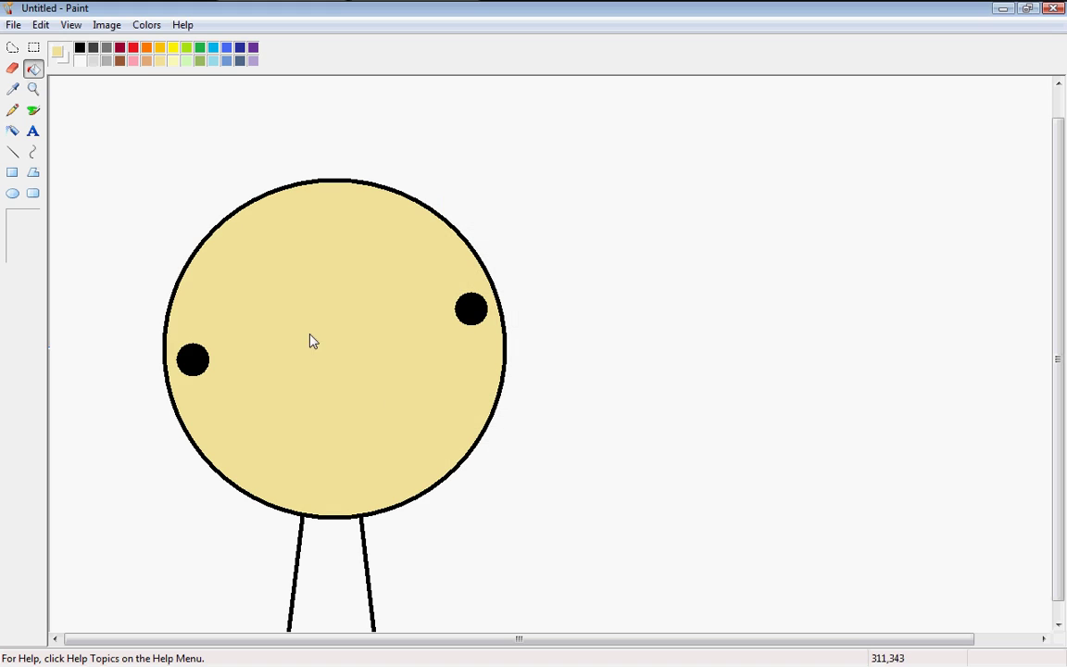
Fill the body between the two lines with a custom dark green.
left_click(201, 50)
left_click(326, 542)
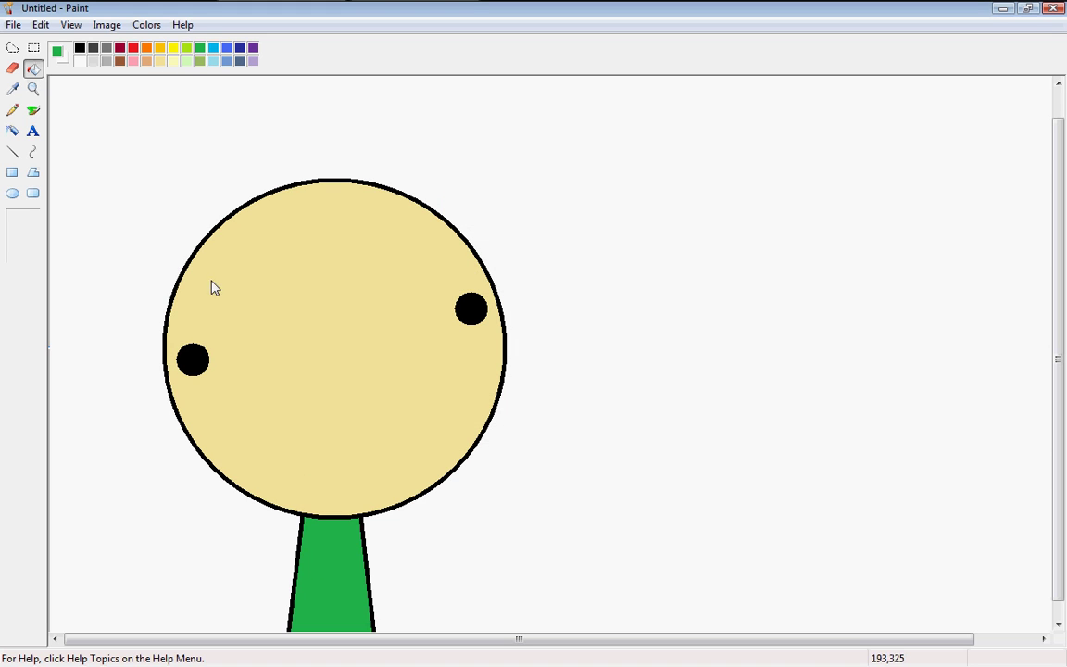
double_click(205, 47)
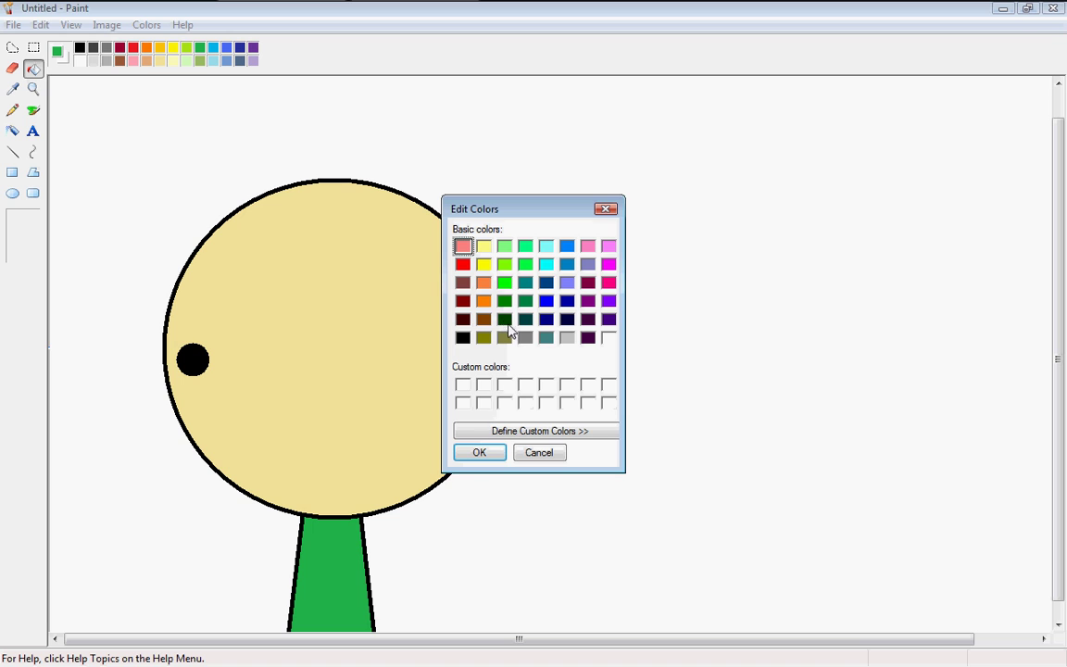
left_click(504, 319)
key("alt+d")
left_click(491, 452)
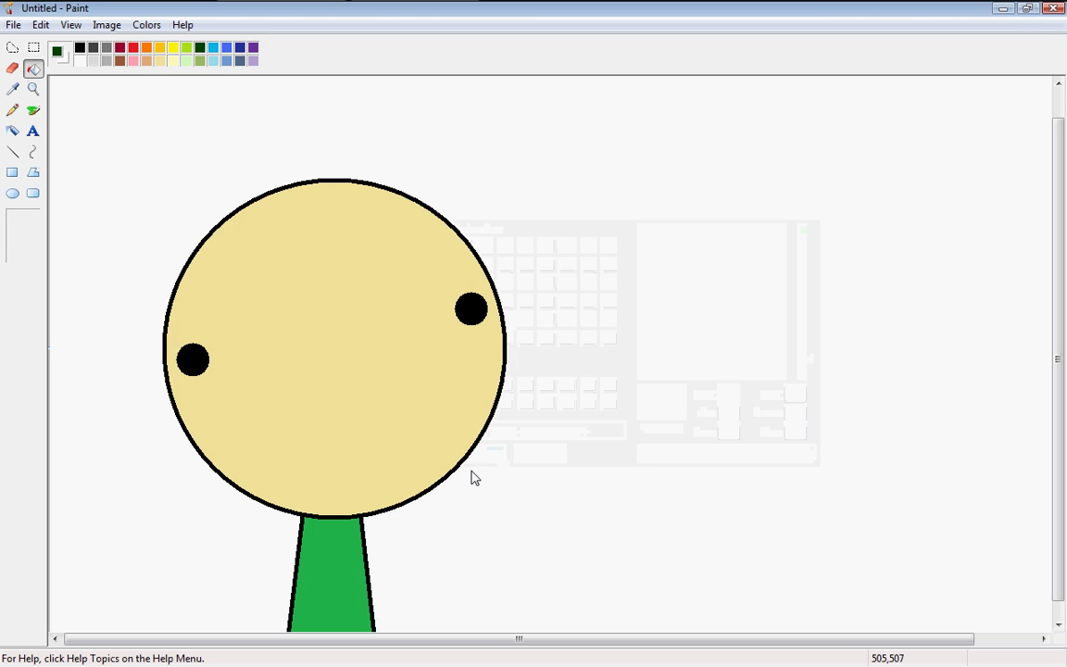
left_click(348, 556)
left_click(33, 110)
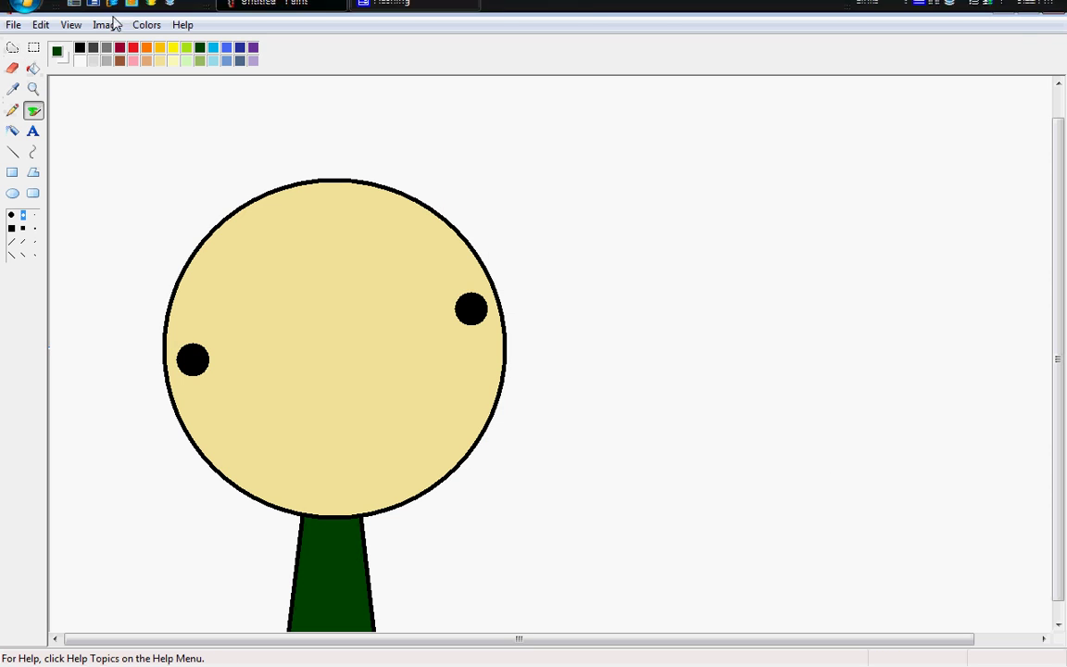
left_click(80, 48)
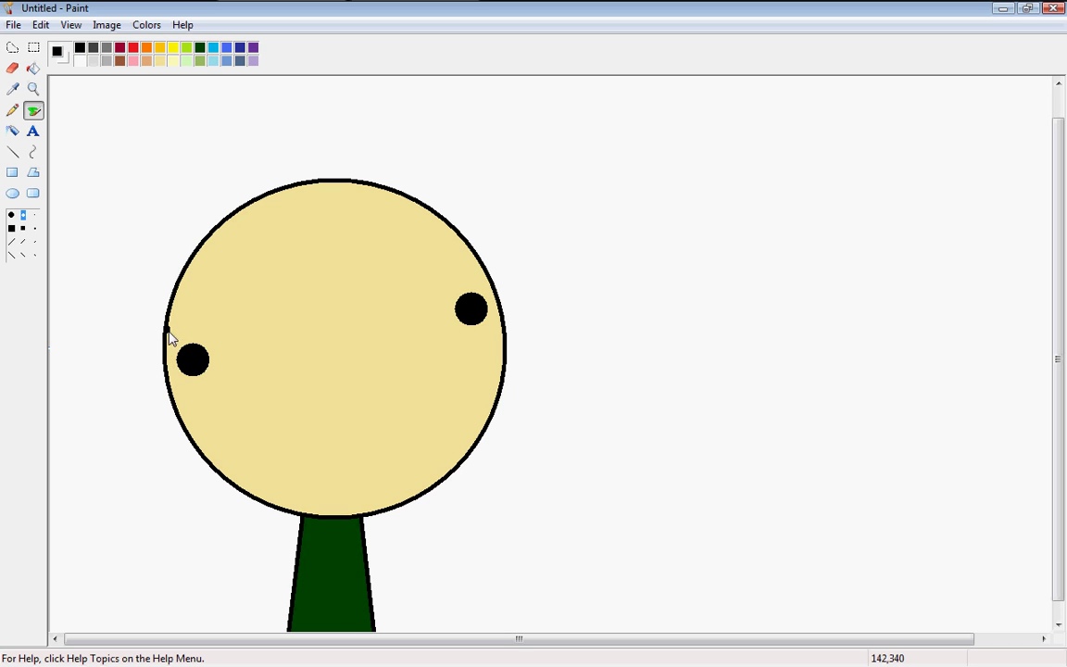
Brush a jagged black hairline across the forehead from edge to edge.
mouse_move(170, 336)
left_mouse_down()
mouse_move(204, 282)
mouse_move(318, 289)
mouse_move(316, 269)
mouse_move(344, 277)
mouse_move(352, 265)
mouse_move(428, 290)
mouse_move(417, 262)
mouse_move(472, 277)
left_mouse_up()
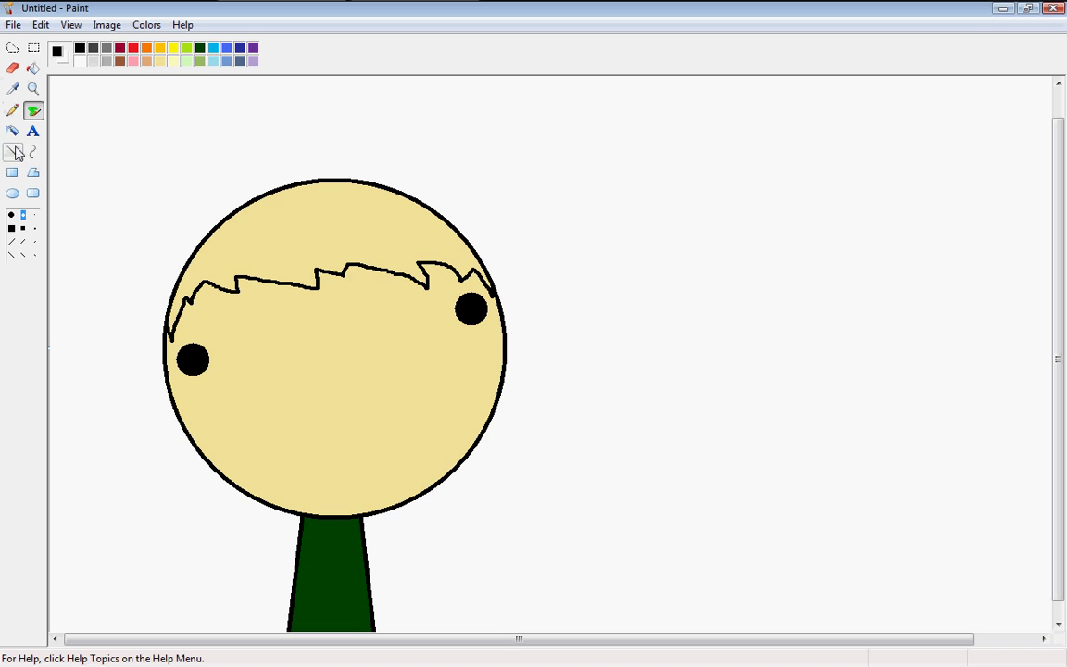
left_click(35, 174)
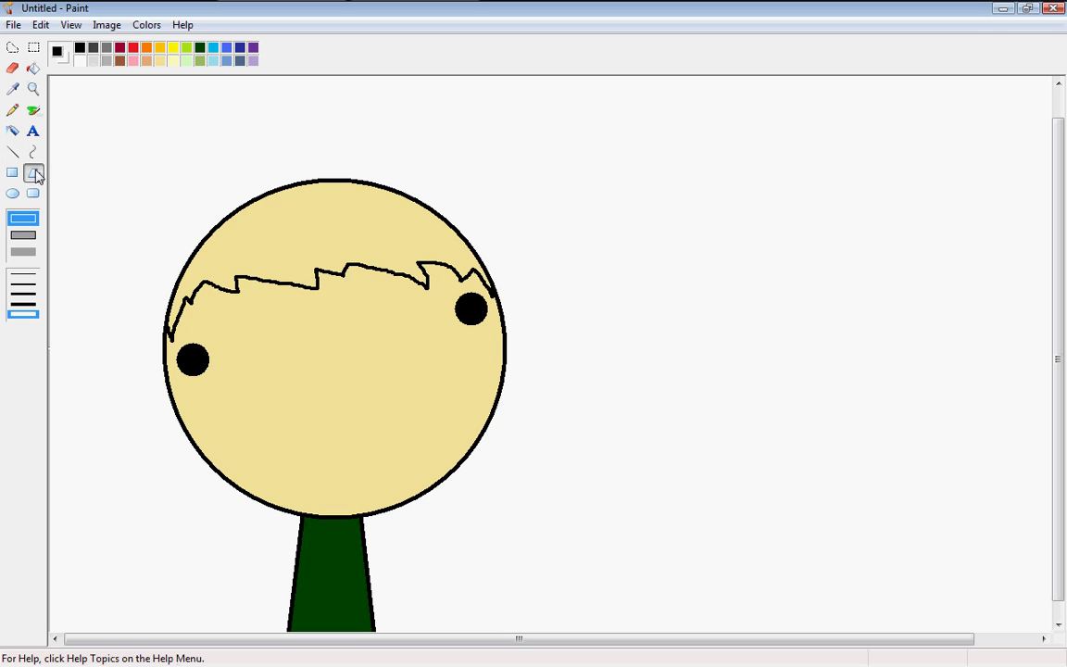
left_click(23, 252)
Draw a filled black polygon over the head's top, following the zigzag hairline.
left_click_drag(167, 340, 164, 290)
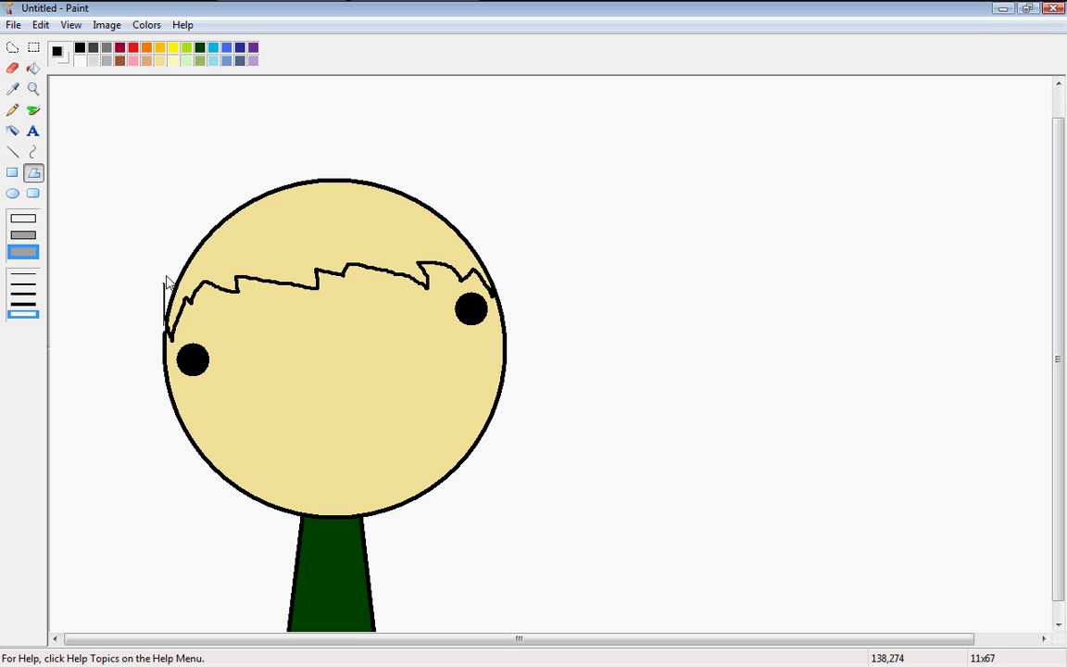
left_click(173, 251)
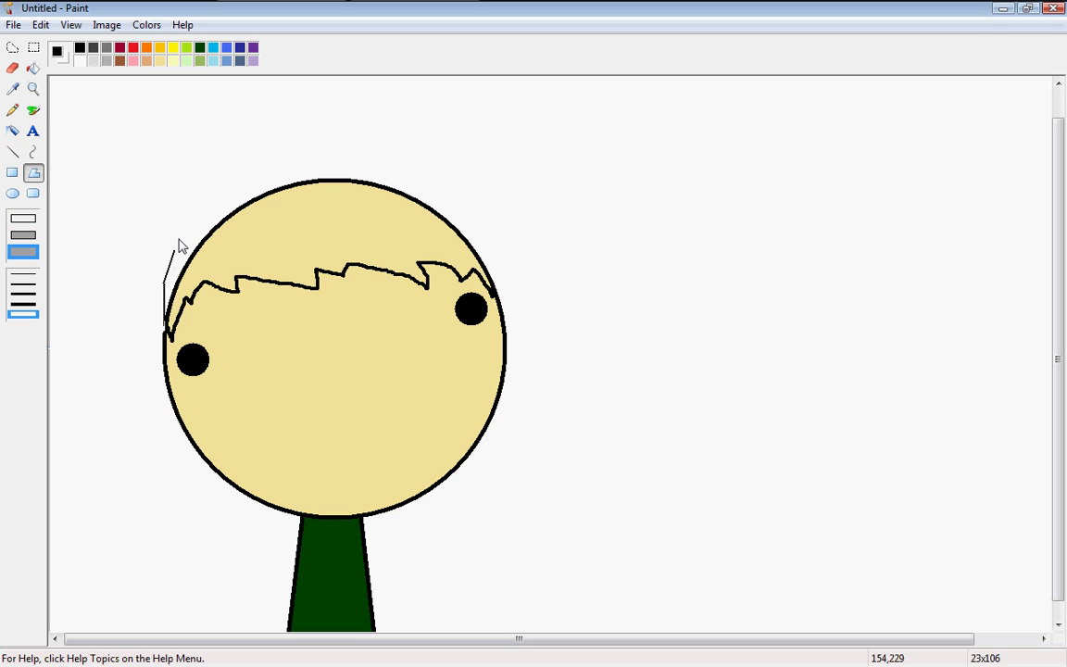
left_click(222, 201)
left_click(305, 169)
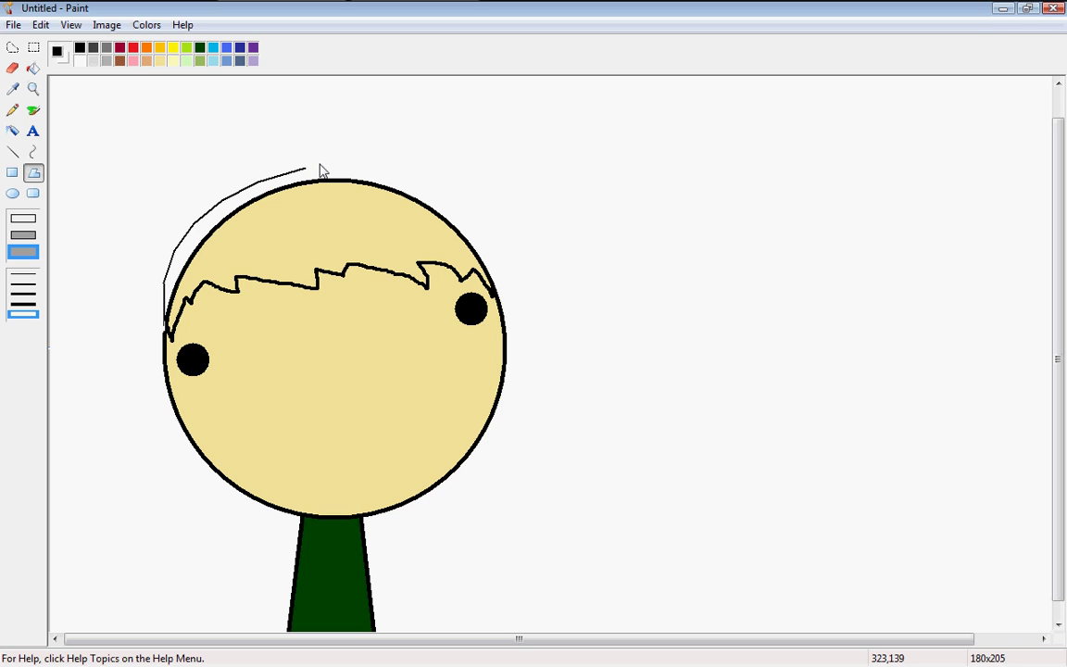
left_click_drag(321, 166, 497, 293)
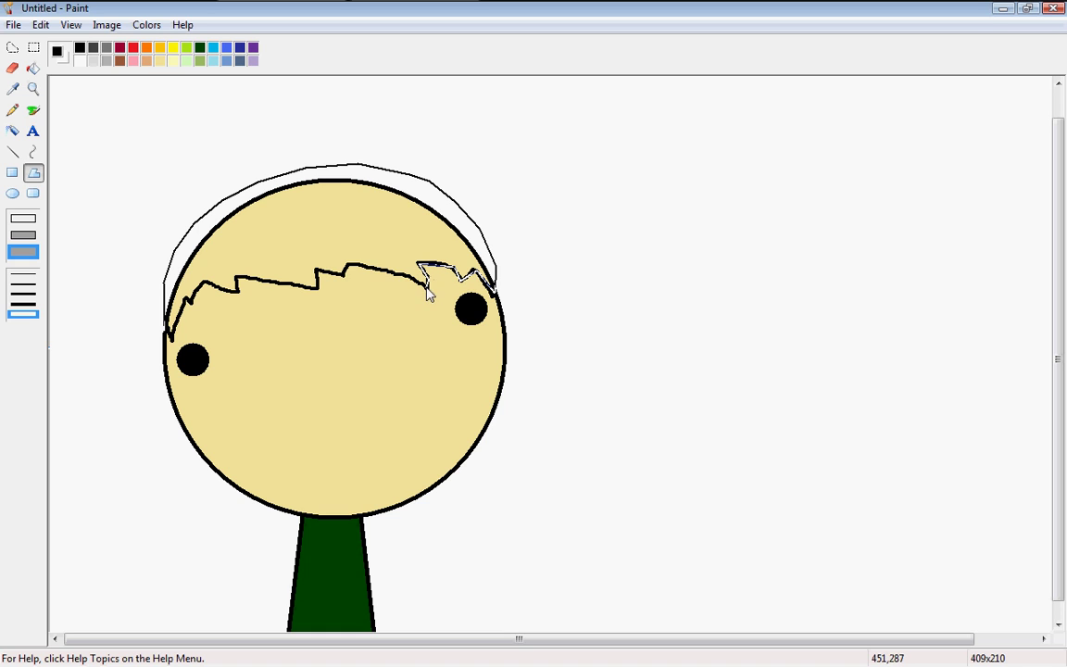
left_click_drag(426, 287, 215, 290)
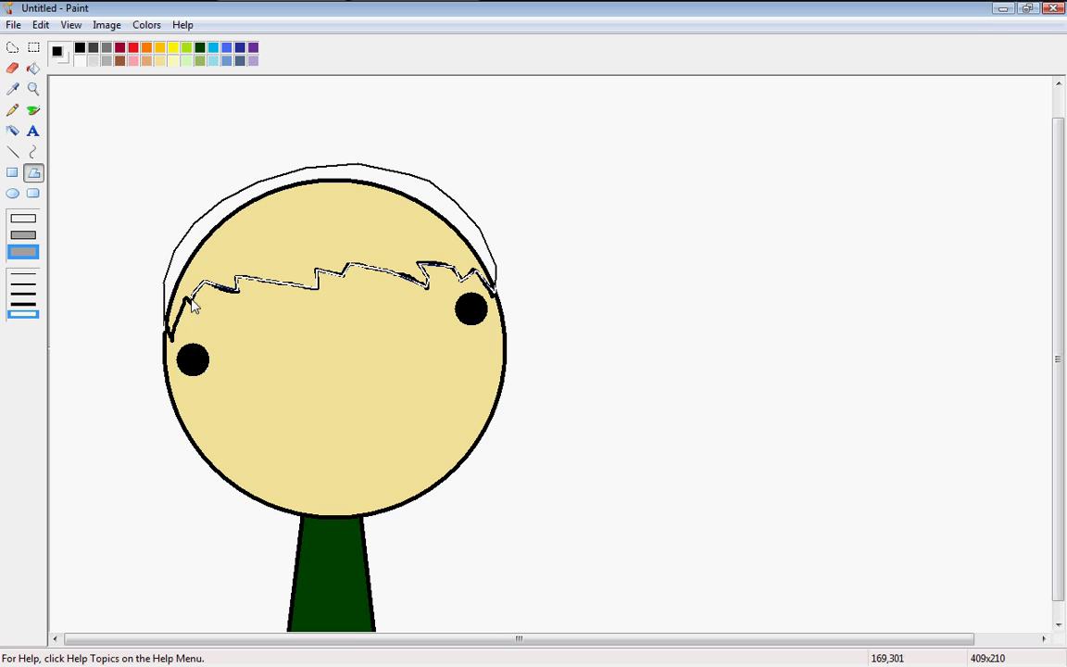
left_click_drag(187, 299, 178, 324)
double_click(160, 309)
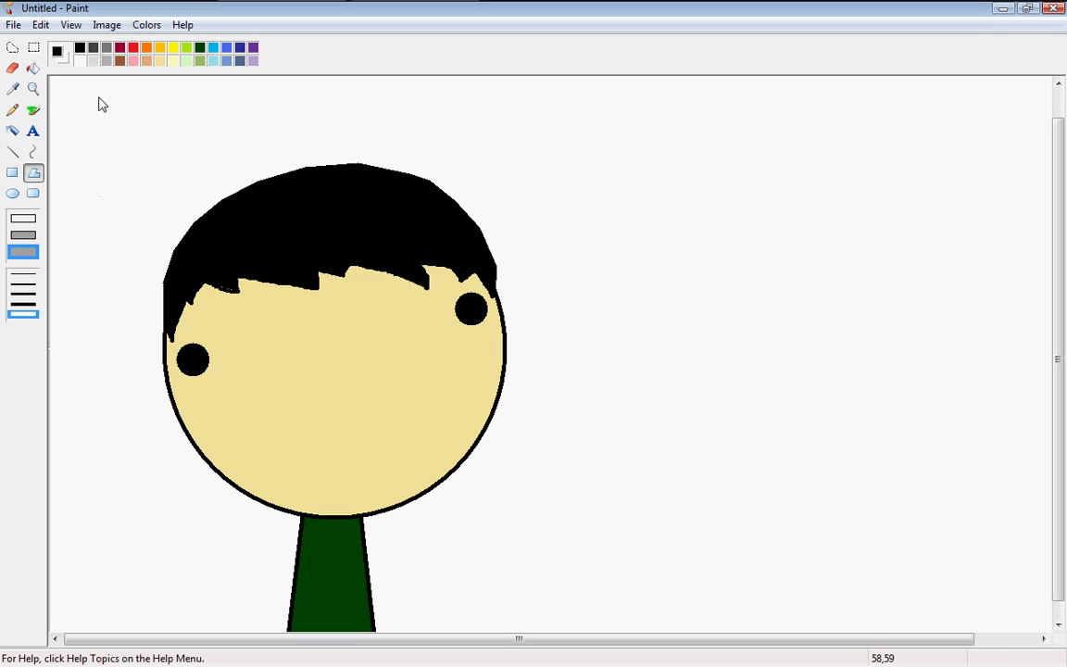
left_click(34, 110)
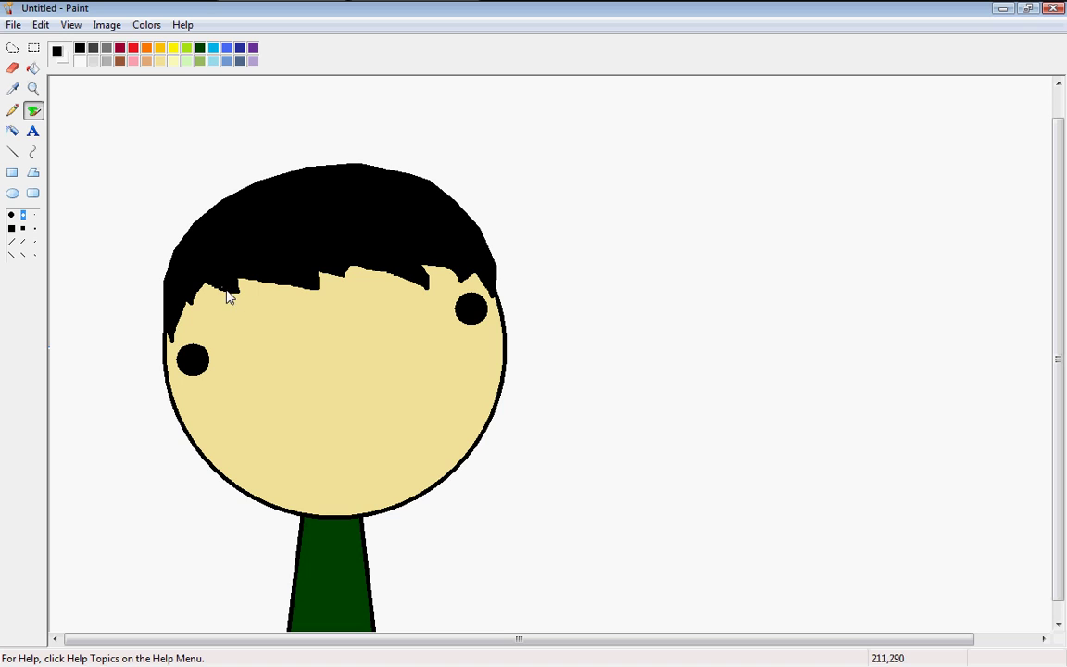
Draw a black-outlined, dark red filled circle to the right of the head.
left_click(35, 155)
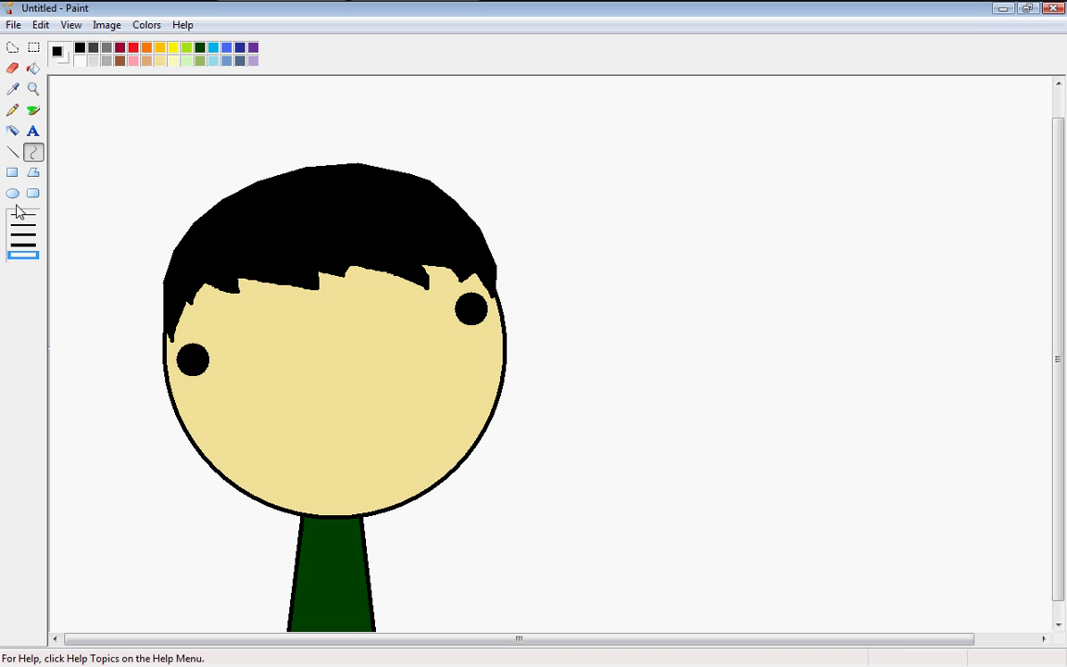
left_click(12, 193)
left_click(20, 220)
left_click(23, 237)
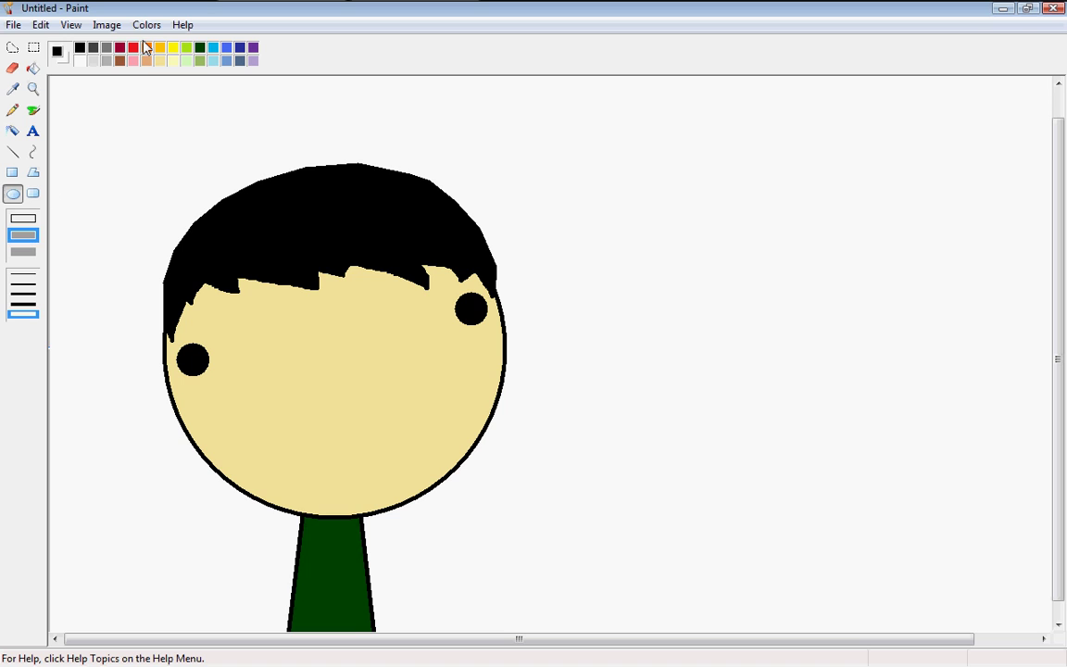
right_click(121, 51)
left_click_drag(565, 238, 870, 521)
Cut away the circle's top with a white polygon and move the half-disc toward the face.
left_click(33, 172)
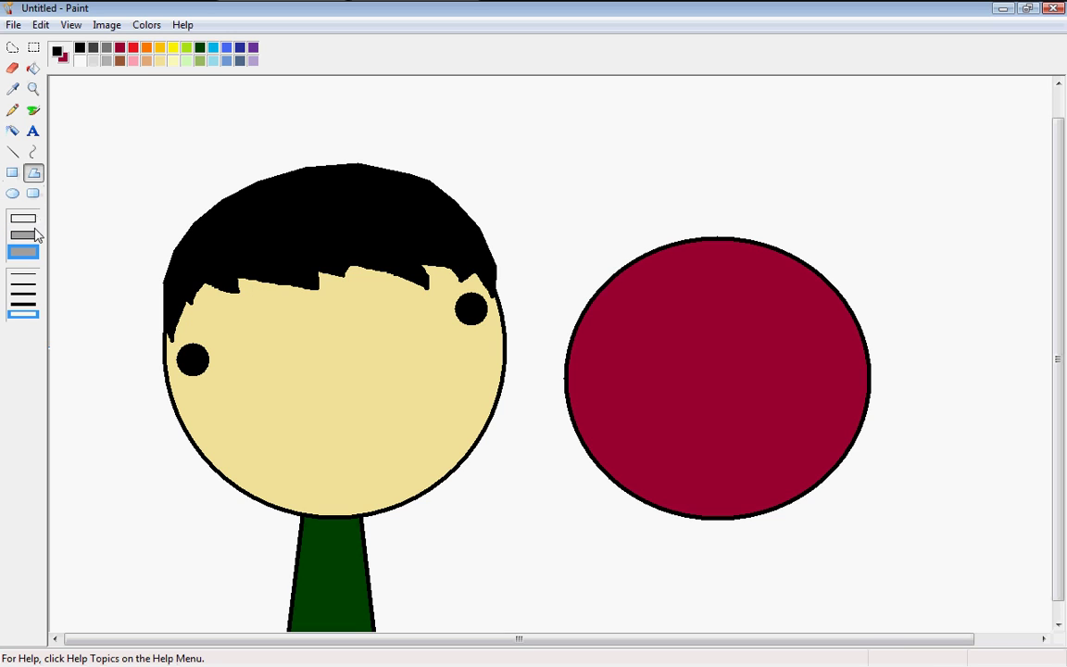
left_click(80, 61)
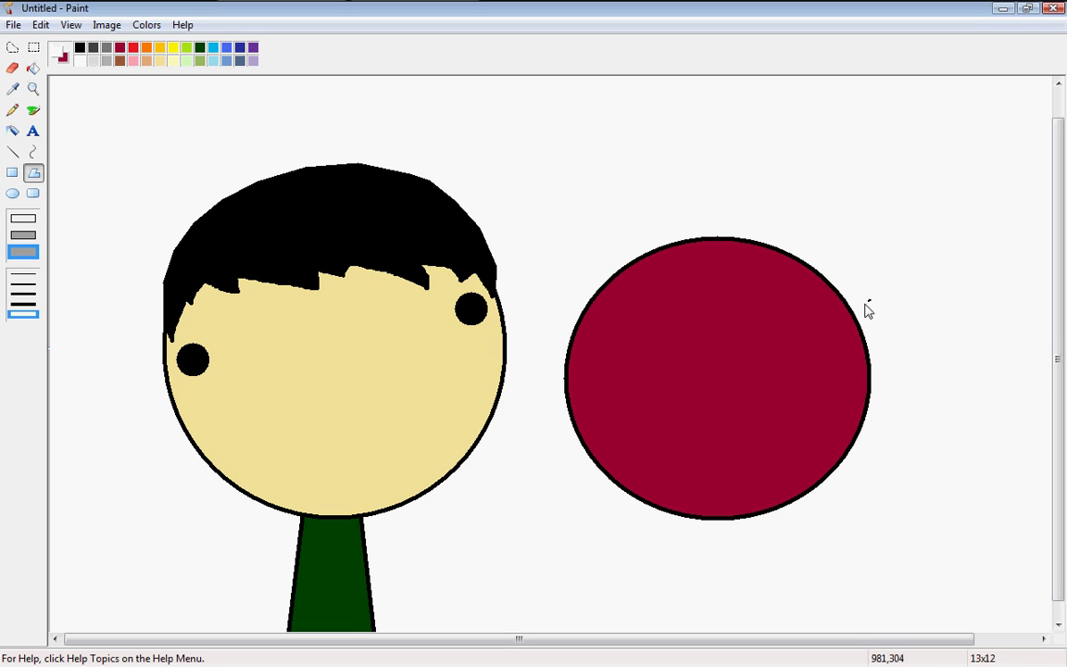
left_click_drag(871, 302, 537, 445)
left_click(538, 265)
left_click(751, 175)
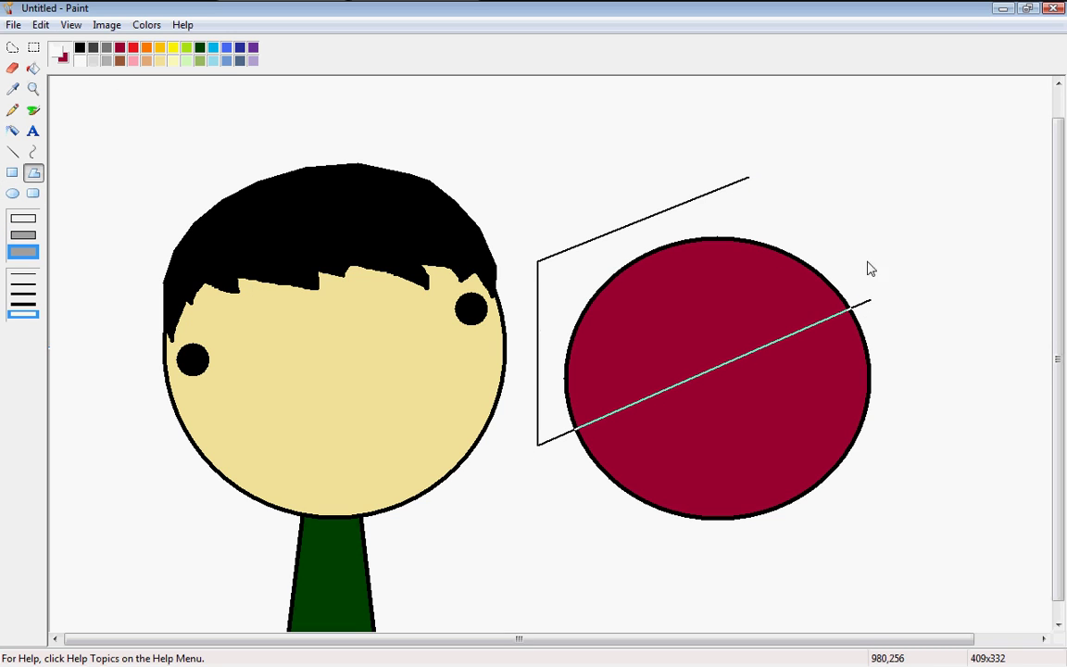
left_click(875, 300)
left_click(34, 47)
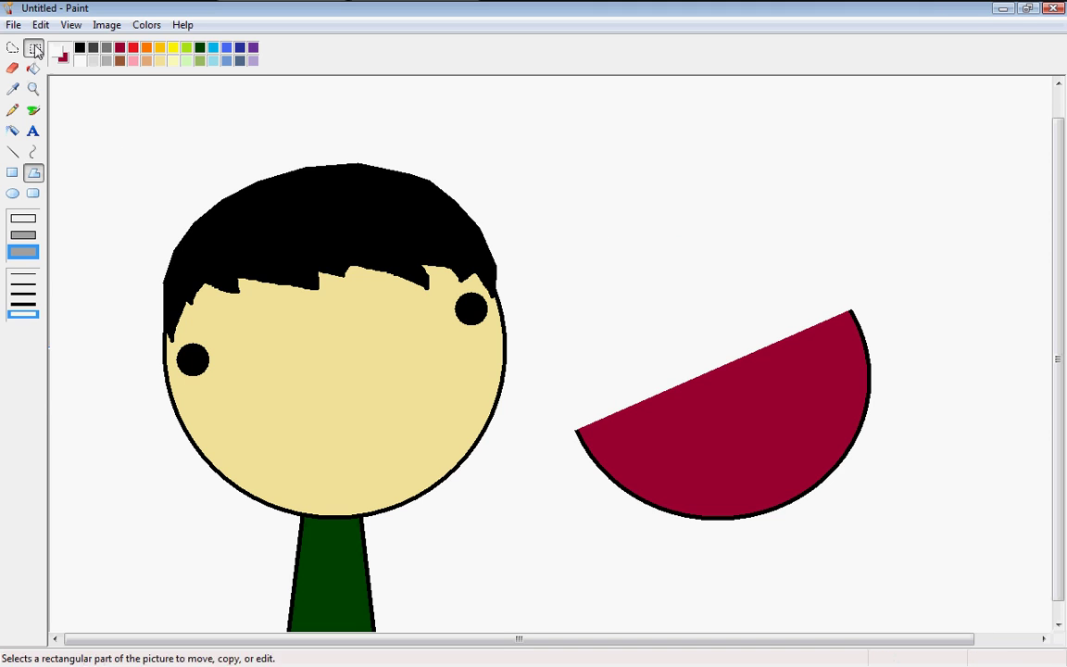
left_click_drag(536, 217, 905, 563)
mouse_move(841, 517)
left_mouse_down()
mouse_move(464, 493)
mouse_move(526, 483)
mouse_move(817, 508)
mouse_move(857, 527)
left_mouse_up()
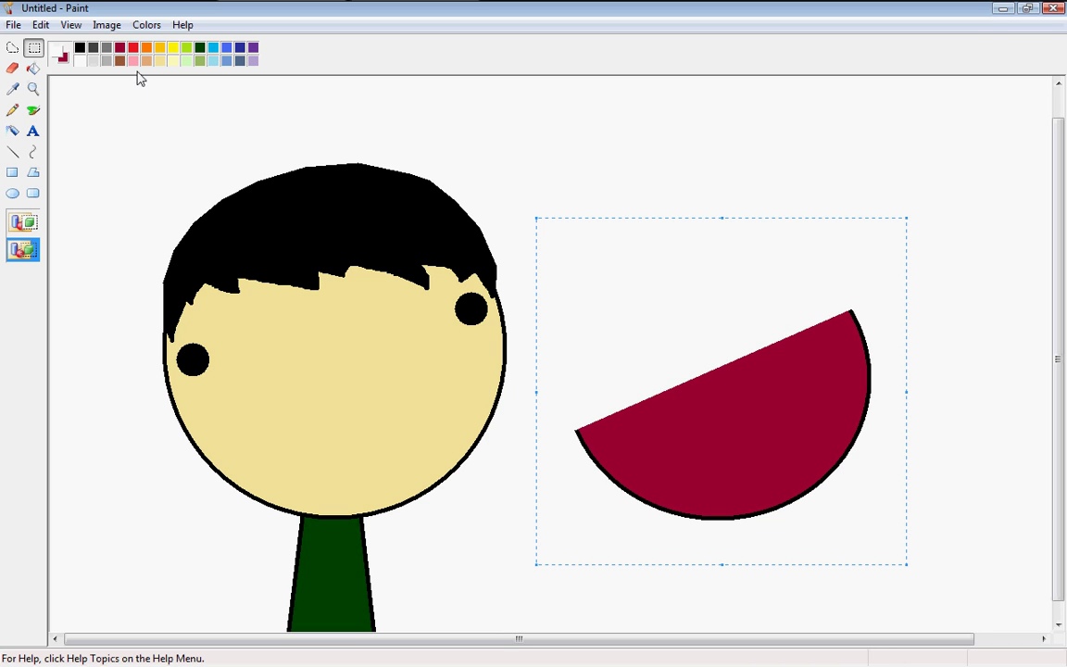
Undo the unwanted fill and moves until the full dark red circle is back.
right_click(81, 61)
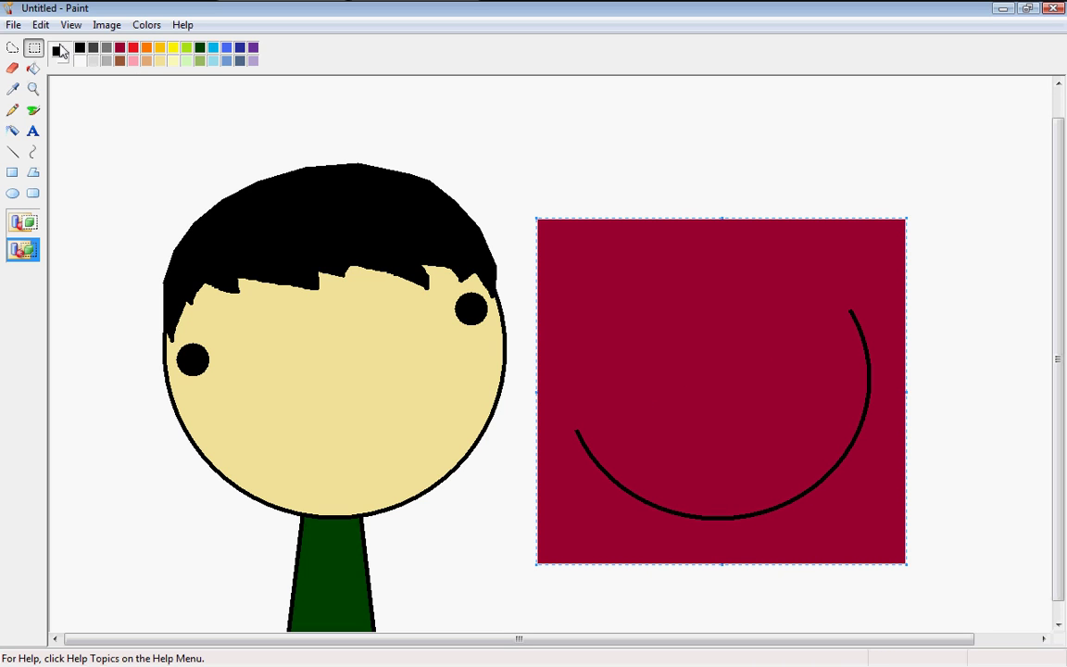
key("ctrl+z")
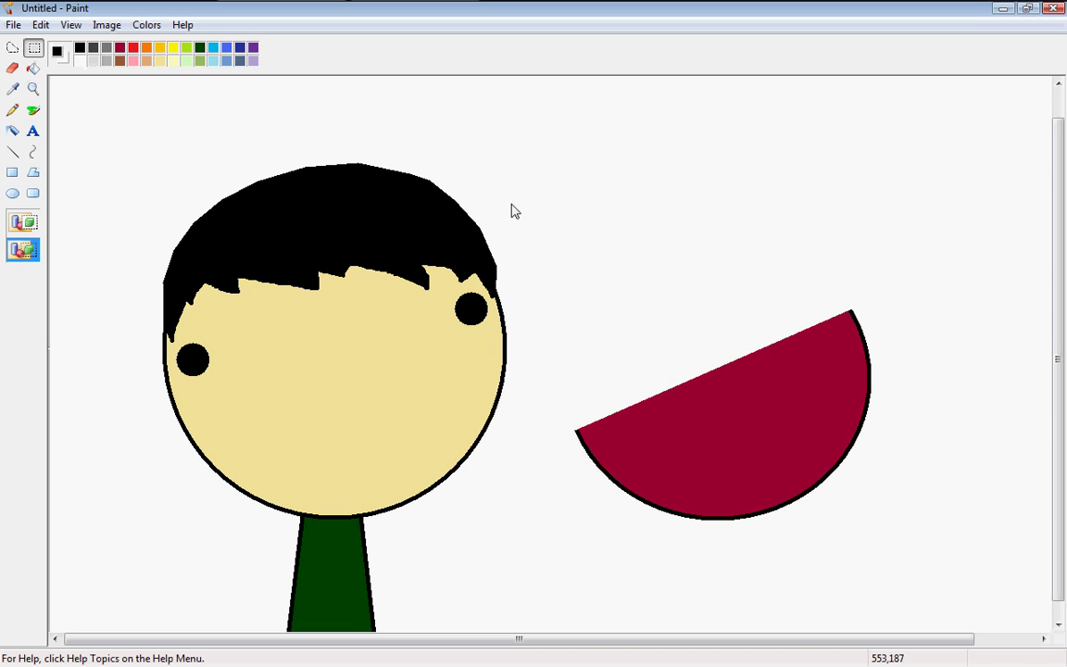
left_click_drag(516, 200, 945, 575)
left_click_drag(857, 538, 765, 488)
key("ctrl+z")
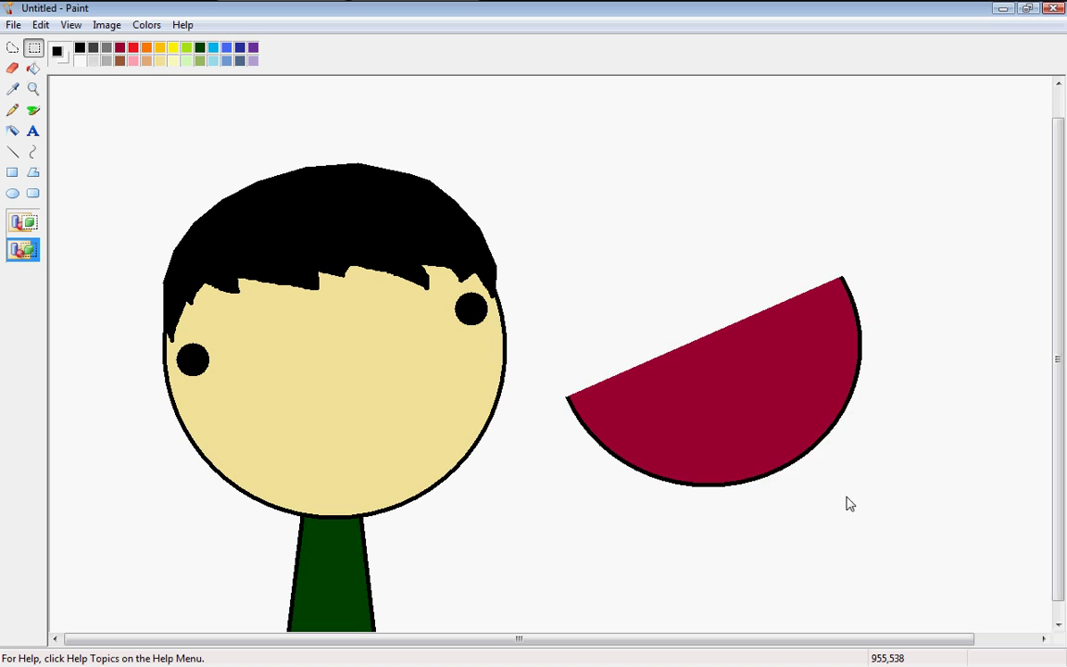
key("ctrl+z")
key("ctrl+z")
key("ctrl+z")
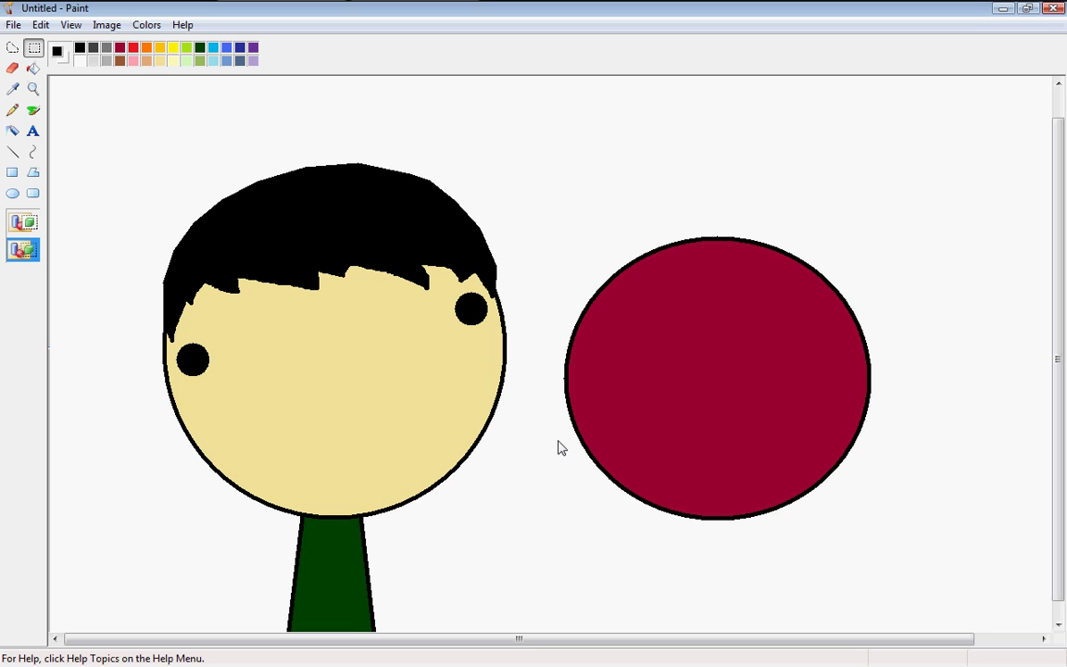
Split the circle with a slanted white line and fill its upper half white.
left_click(33, 173)
left_click(12, 152)
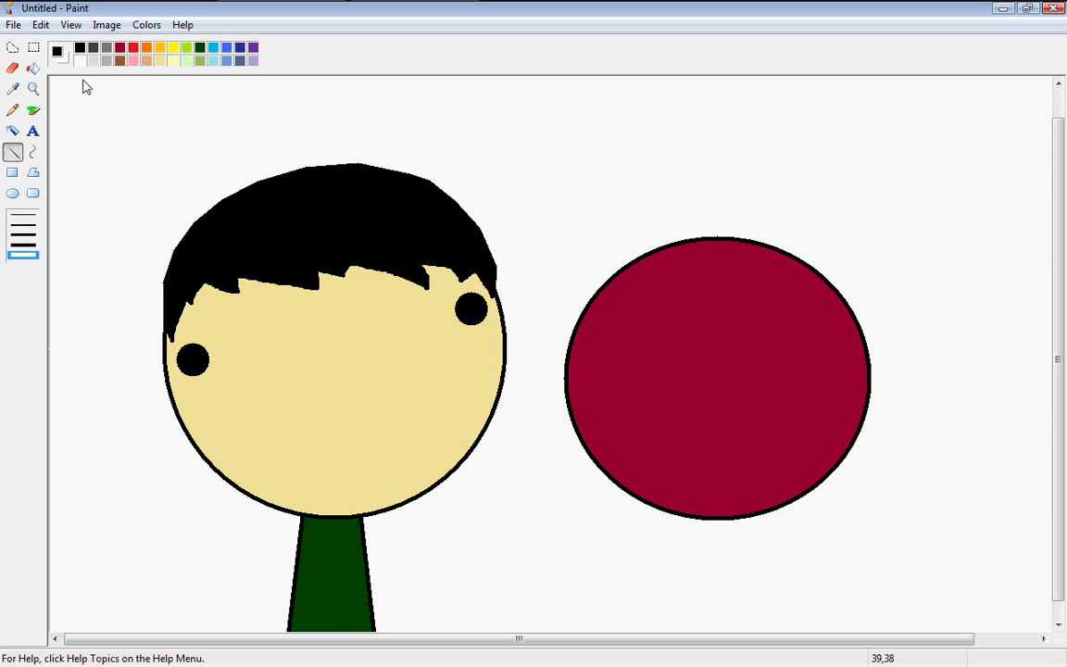
left_click(80, 60)
left_click_drag(869, 358, 547, 409)
left_click(32, 69)
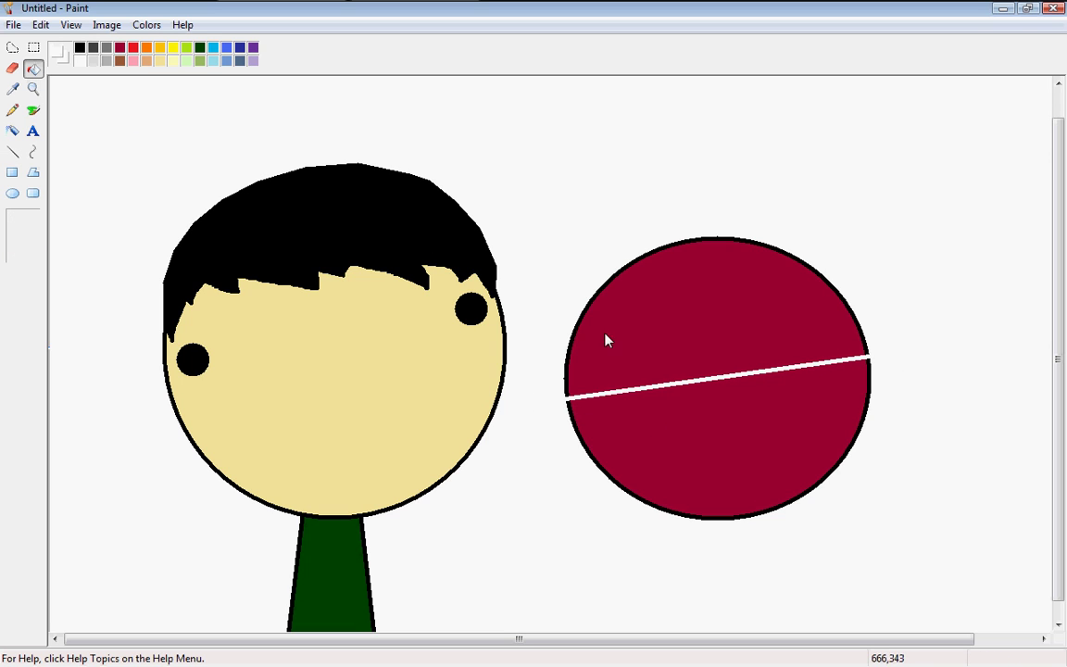
left_click(573, 338)
left_click(574, 337)
Select the remaining half-disc and shrink it slightly, keeping it beside the face.
left_click(33, 47)
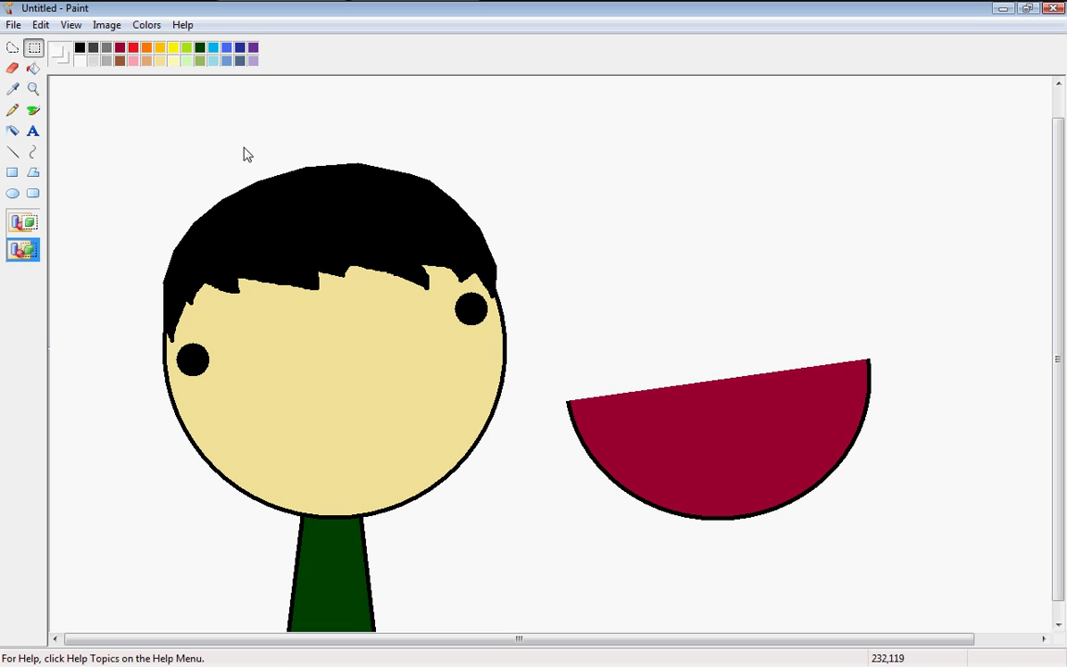
mouse_move(542, 251)
left_mouse_down()
mouse_move(981, 643)
mouse_move(959, 572)
mouse_move(585, 507)
mouse_move(541, 540)
left_mouse_up()
left_click(541, 540)
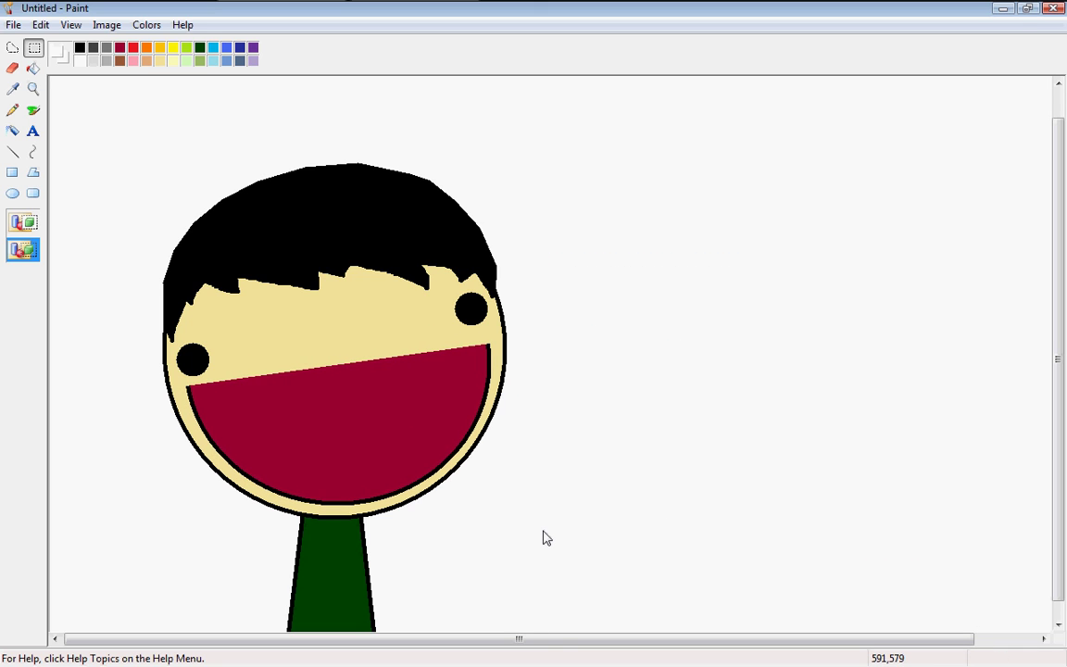
key("ctrl+z")
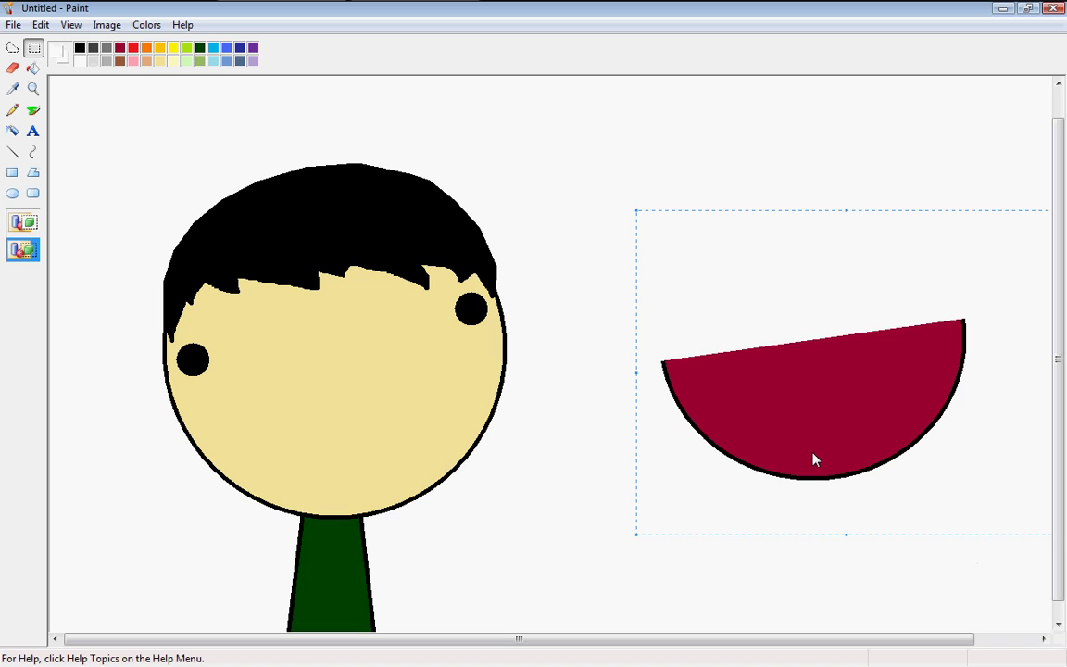
left_click_drag(638, 541, 662, 523)
Outline the mouth's top edge in black and add a pink-filled tongue inside it.
left_click(13, 149)
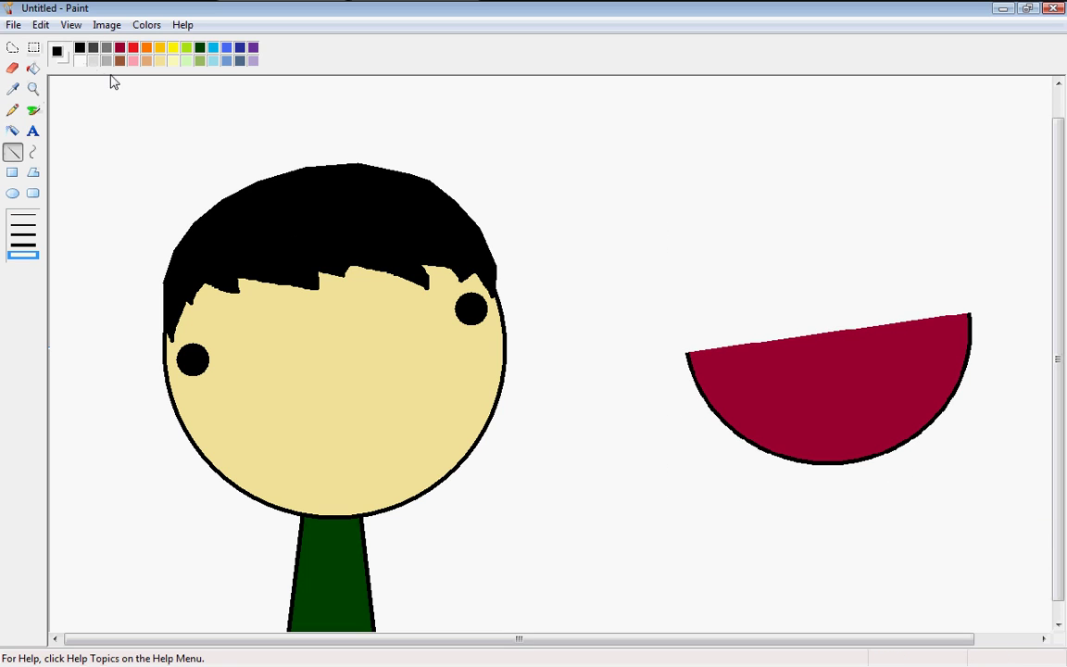
left_click_drag(687, 354, 973, 315)
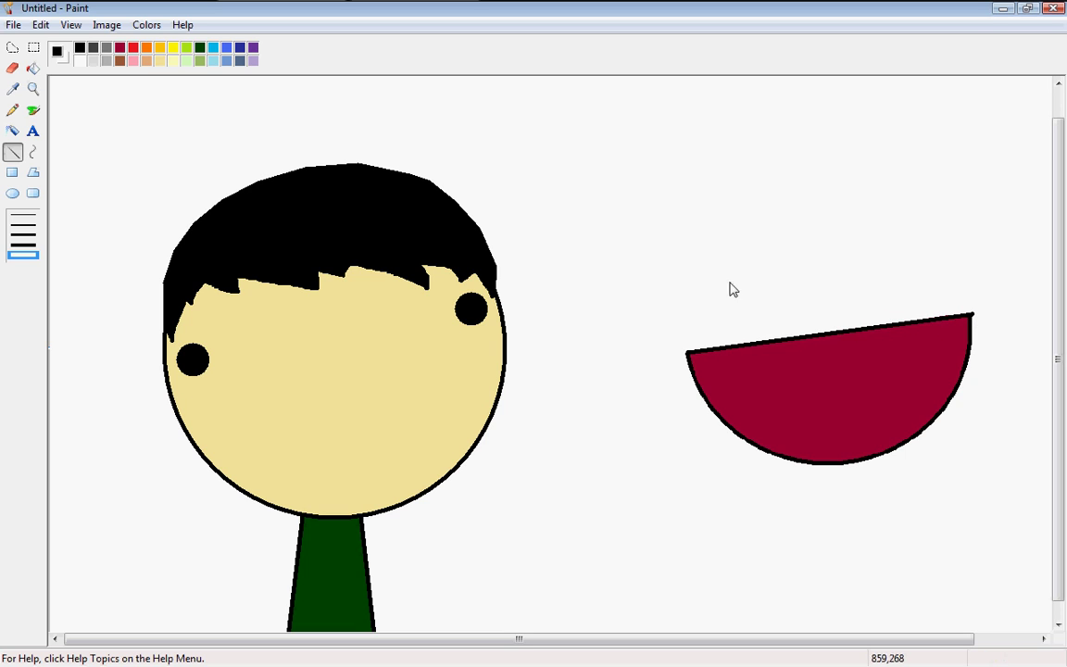
left_click(33, 110)
left_click(96, 59)
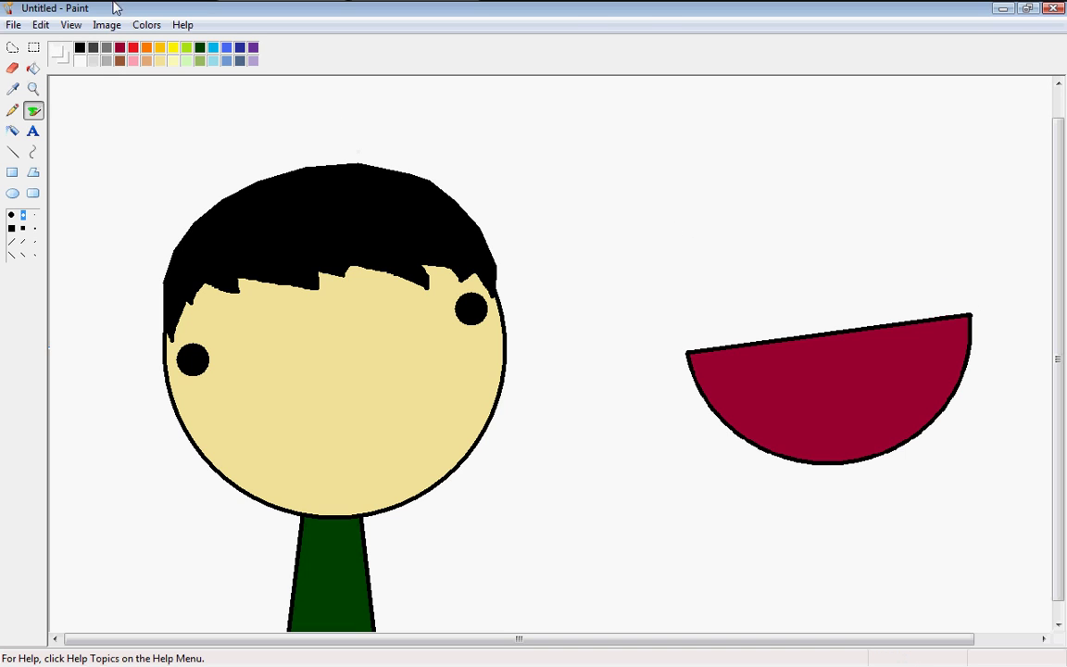
left_click(80, 47)
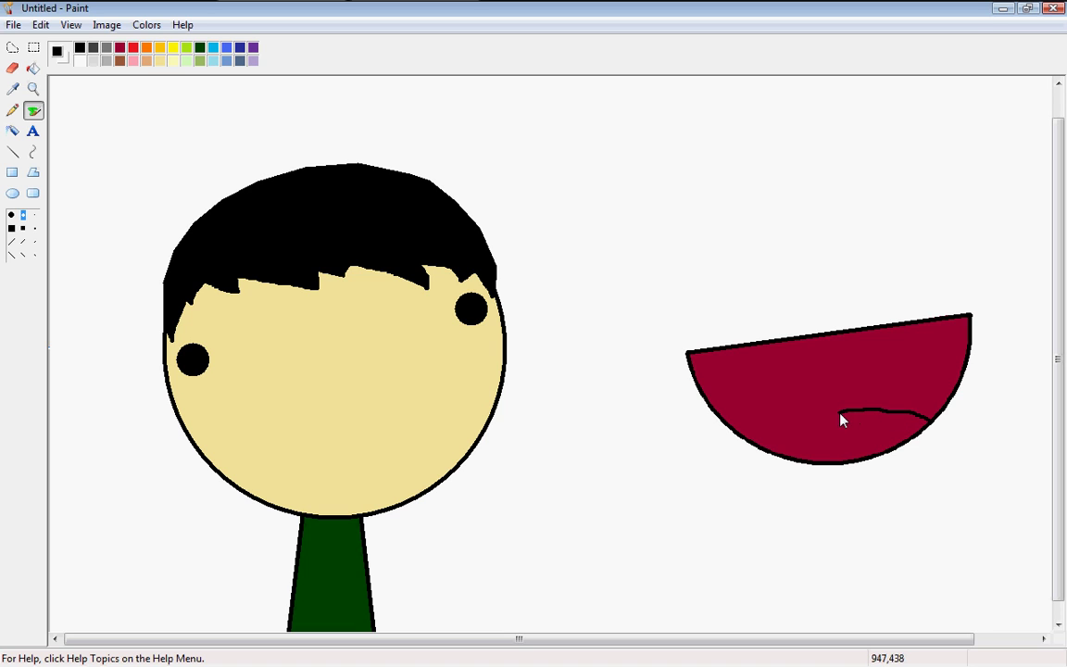
left_click_drag(797, 427, 773, 453)
left_click(33, 68)
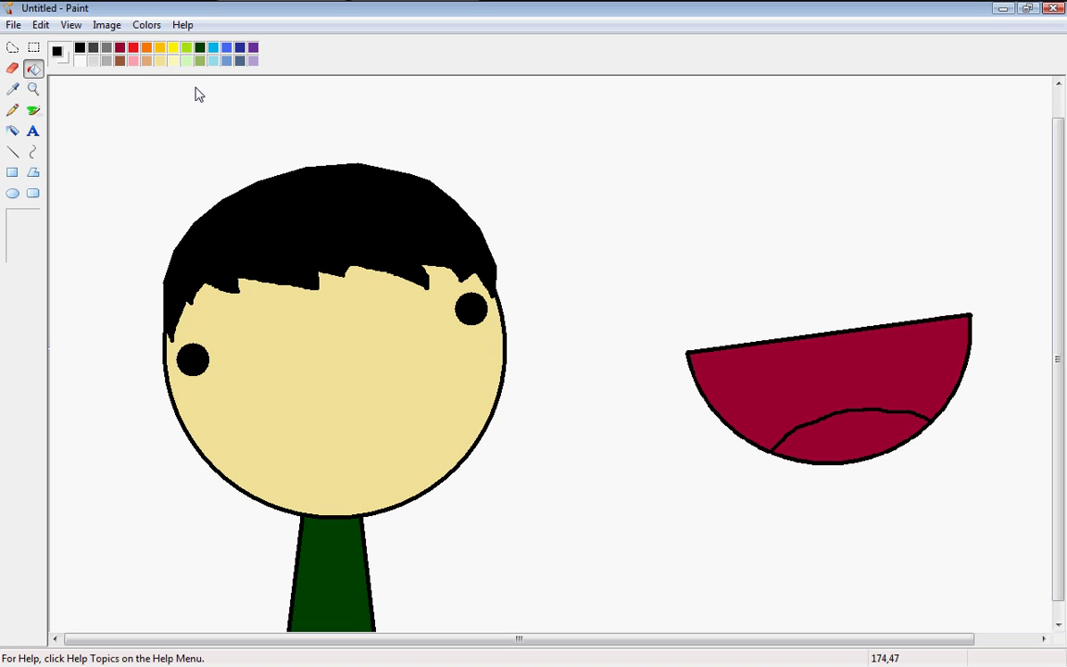
left_click(133, 60)
left_click(804, 441)
Move the finished mouth onto the tan face.
left_click(33, 47)
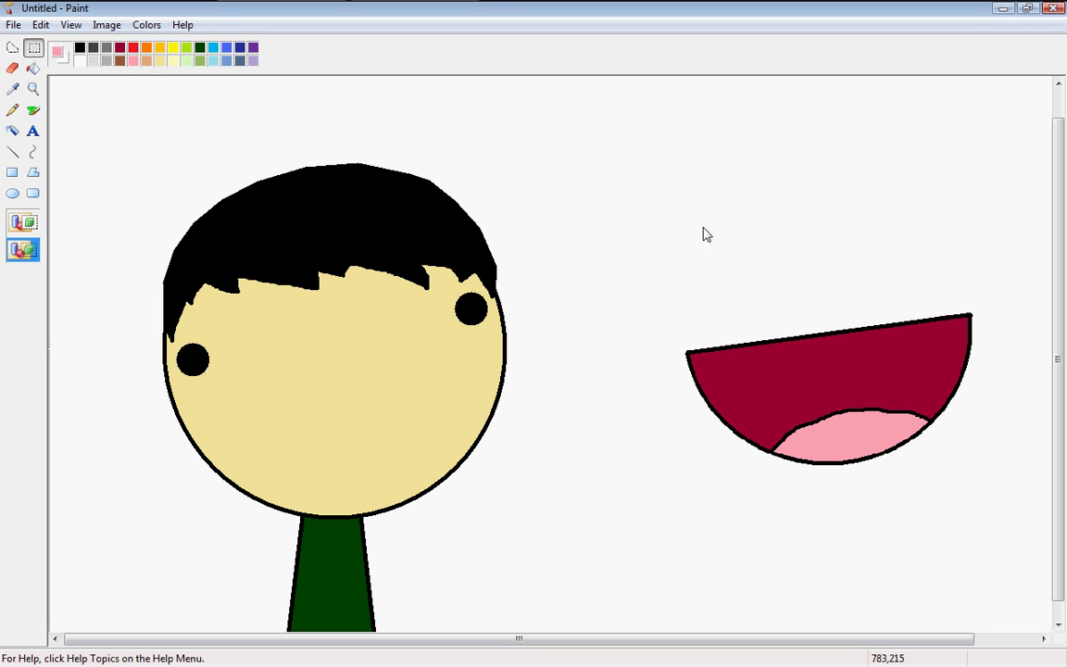
left_click_drag(627, 168, 497, 546)
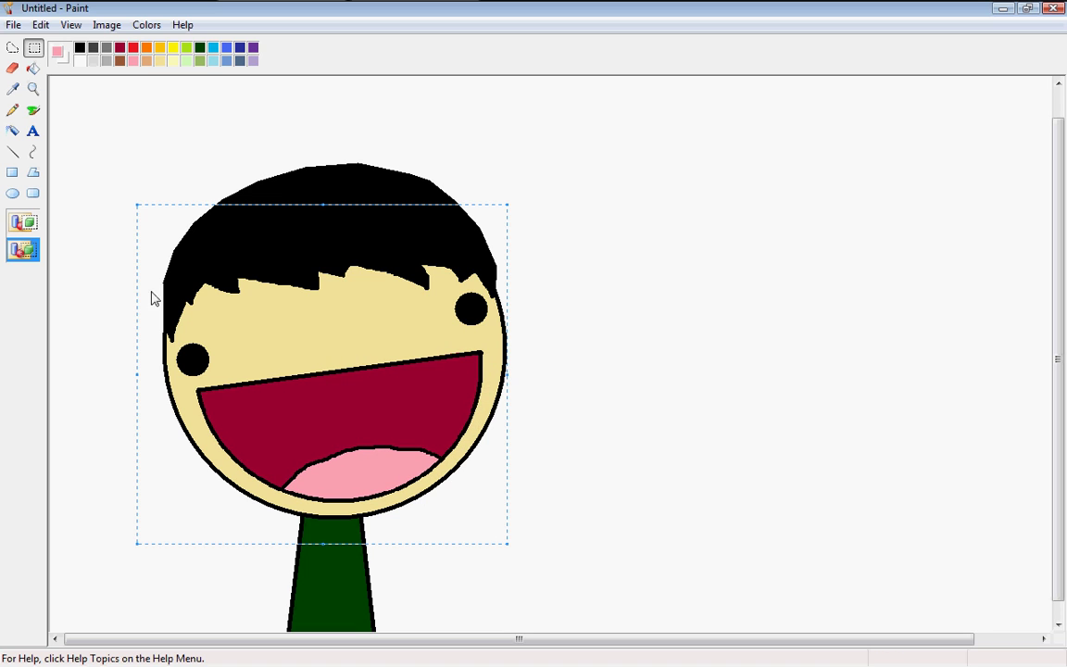
left_click(33, 111)
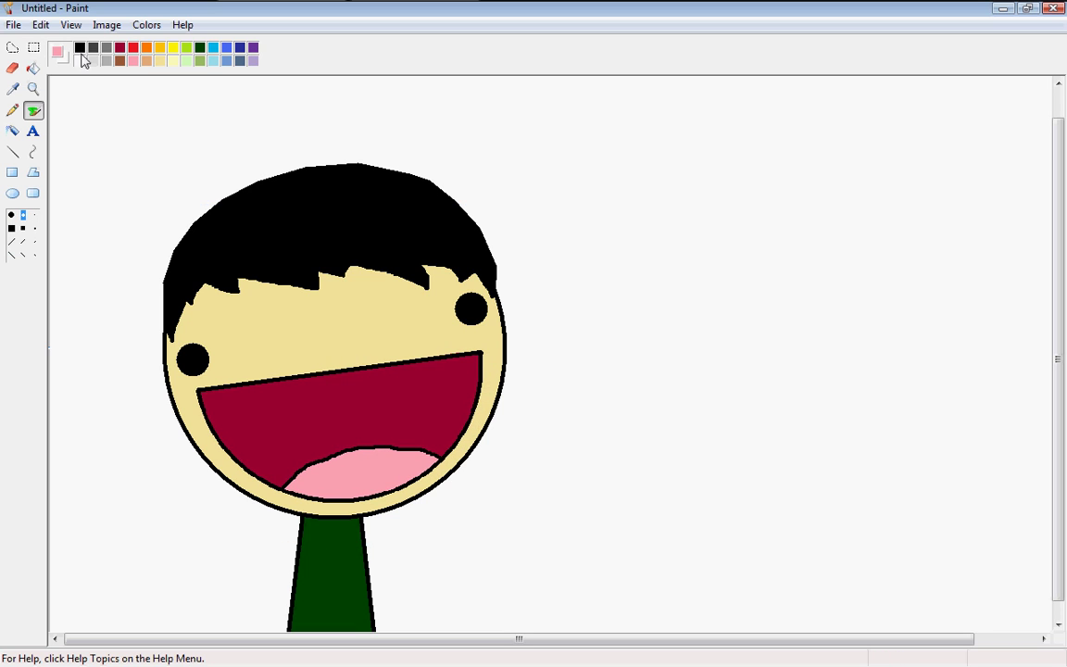
Magnify the shirt area and brush red letters J, T, A down the green shirt.
left_click(149, 59)
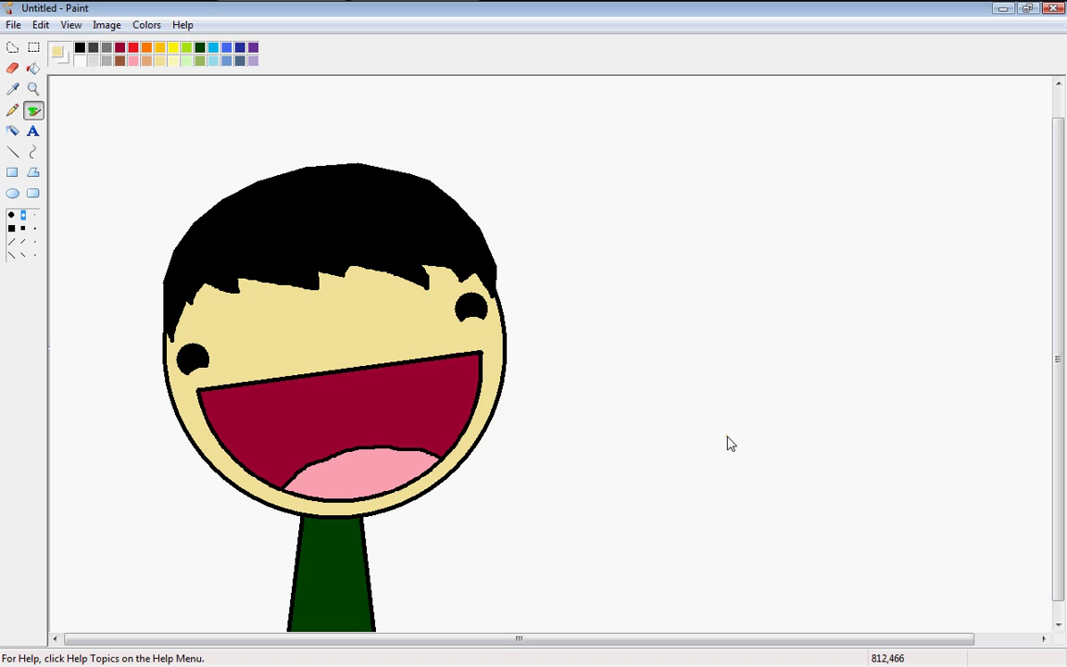
left_click(33, 89)
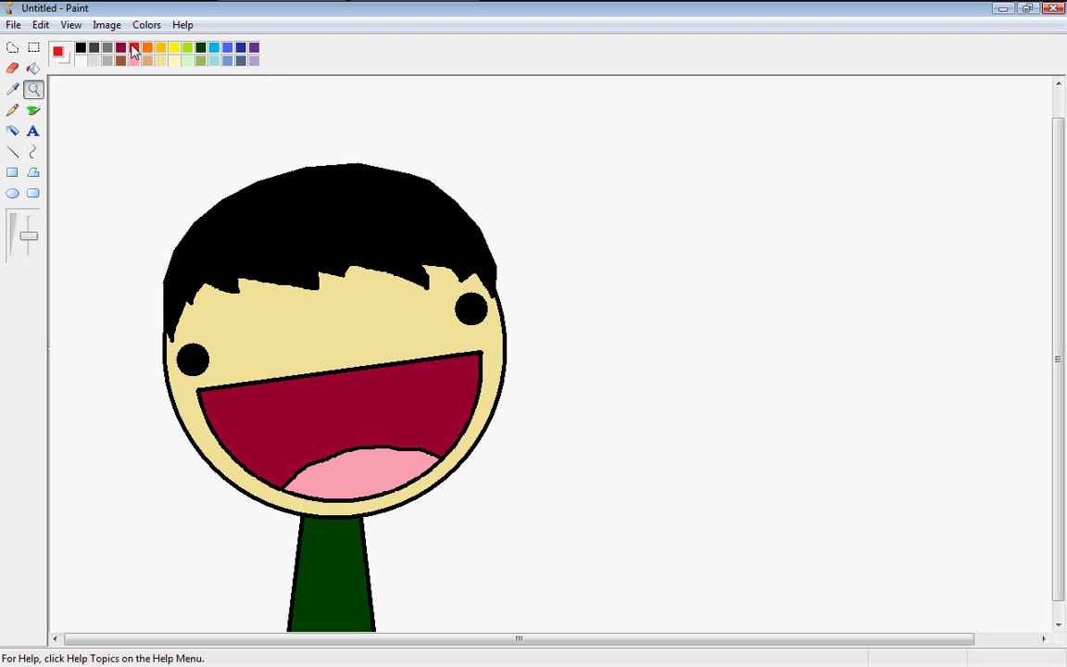
left_click_drag(1060, 364, 1060, 380)
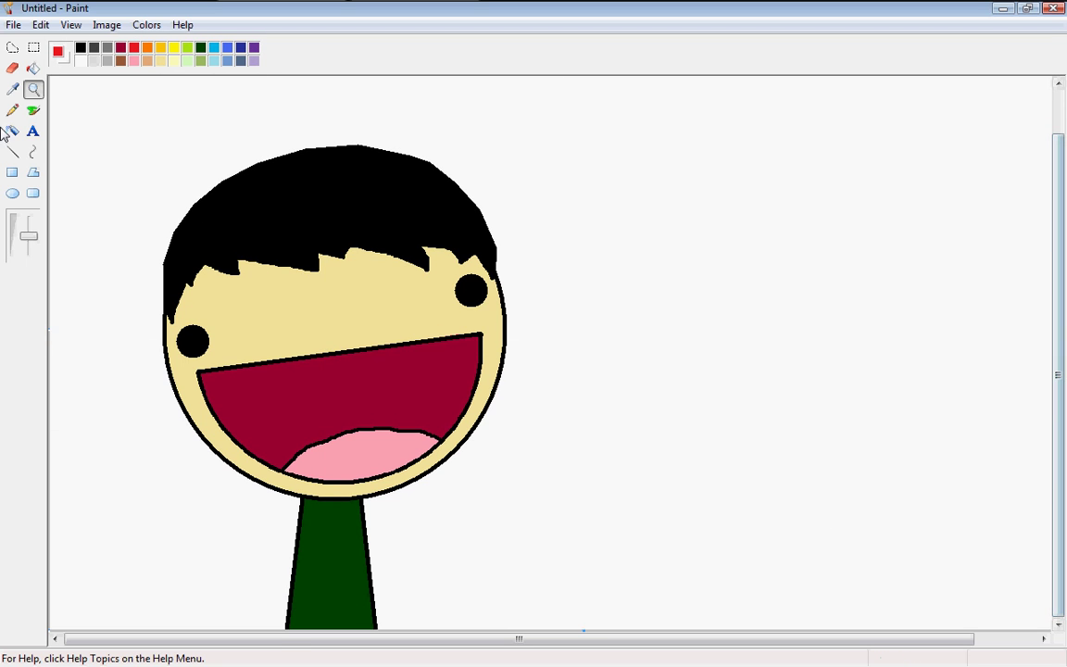
left_click(33, 110)
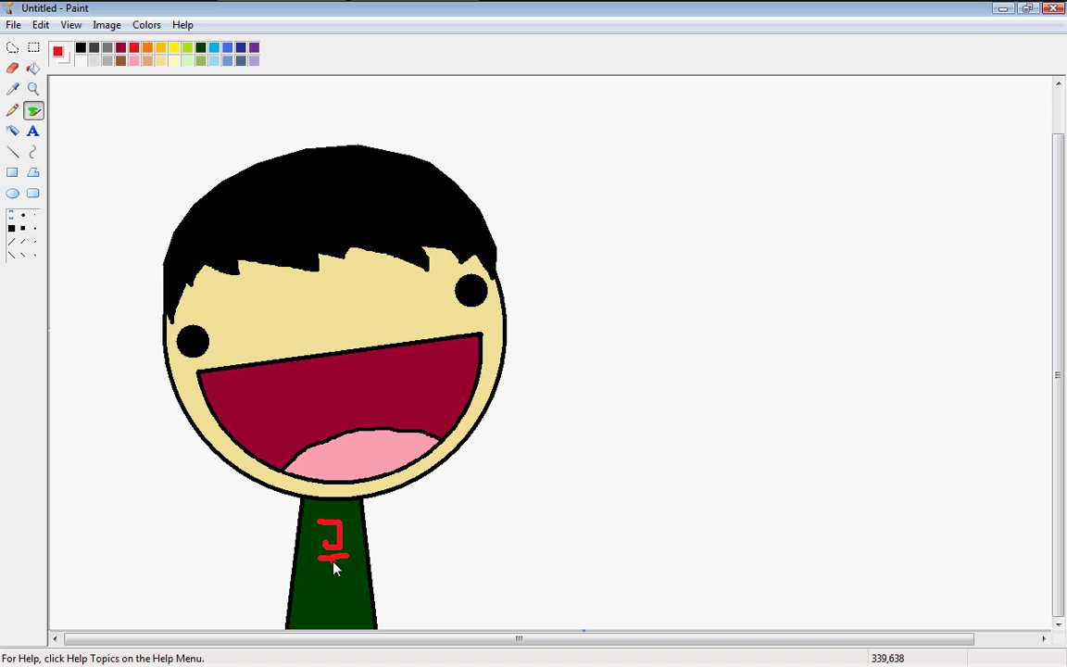
left_click_drag(331, 592, 321, 623)
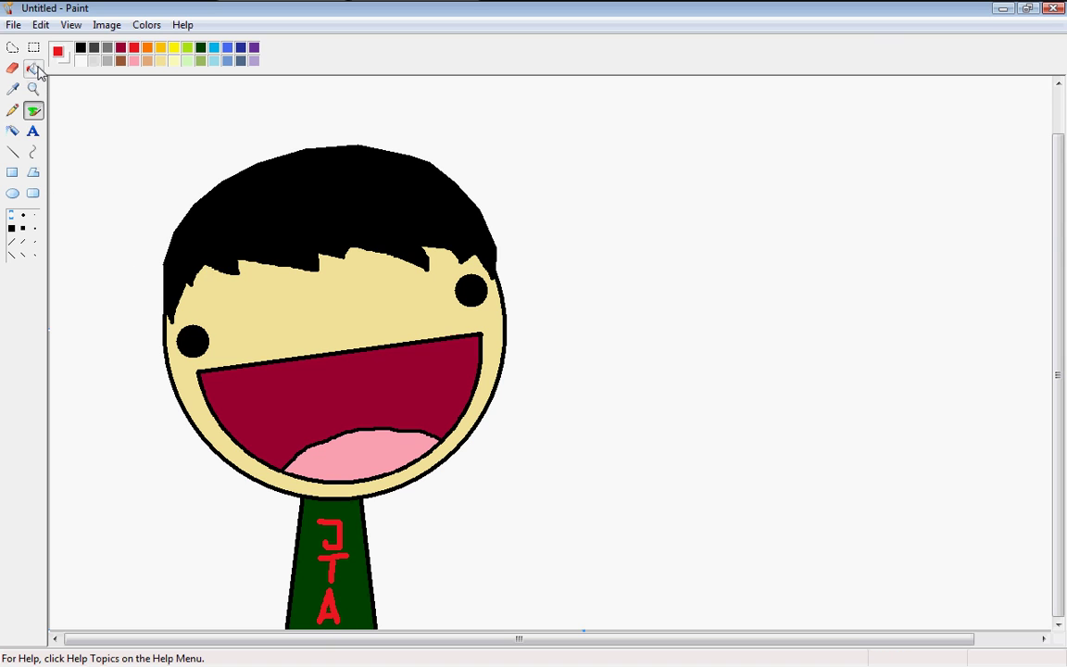
Pick black and set the magnifier back to 1x to show the whole picture.
left_click(80, 50)
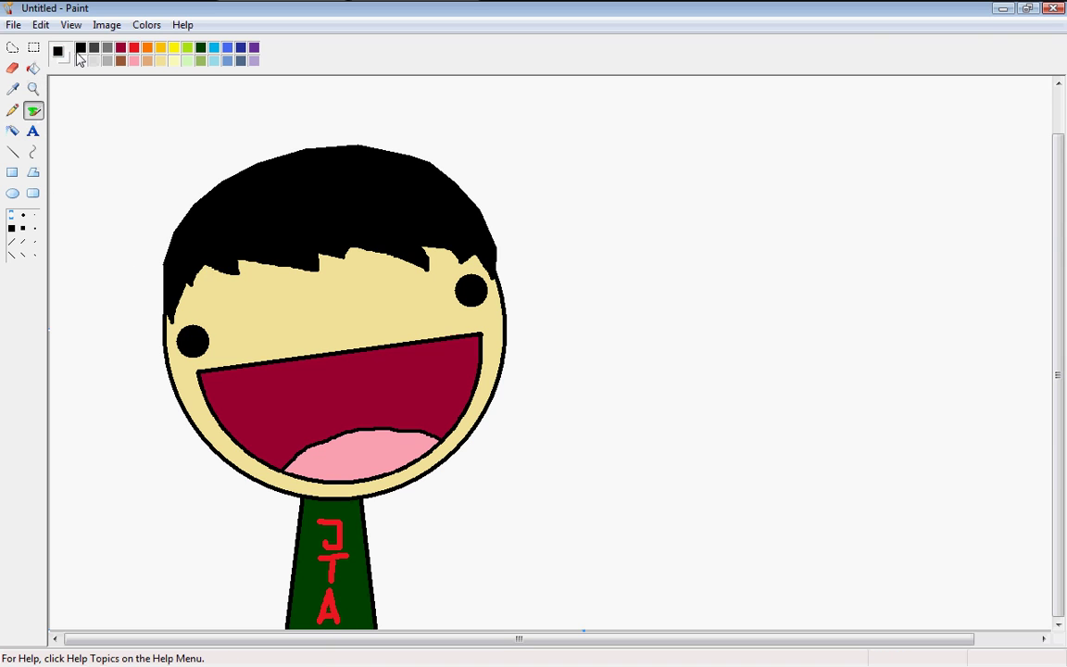
left_click(33, 89)
left_click(29, 244)
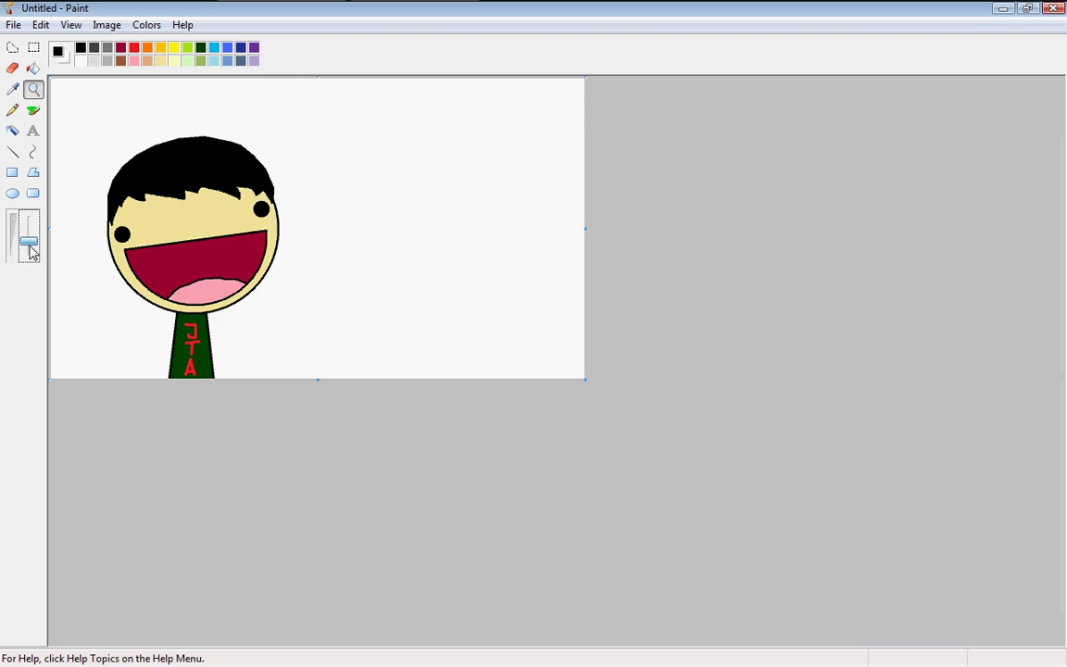
Sketch black freehand strokes right of the character, undoing the first thick stroke and redrawing.
left_click(33, 110)
mouse_move(446, 215)
left_mouse_down()
mouse_move(465, 264)
mouse_move(452, 186)
mouse_move(455, 260)
mouse_move(473, 177)
mouse_move(481, 214)
mouse_move(497, 206)
mouse_move(454, 202)
left_mouse_up()
key("ctrl+z")
mouse_move(458, 269)
left_mouse_down()
mouse_move(466, 315)
mouse_move(486, 222)
mouse_move(493, 271)
mouse_move(521, 276)
mouse_move(406, 324)
mouse_move(545, 199)
left_mouse_up()
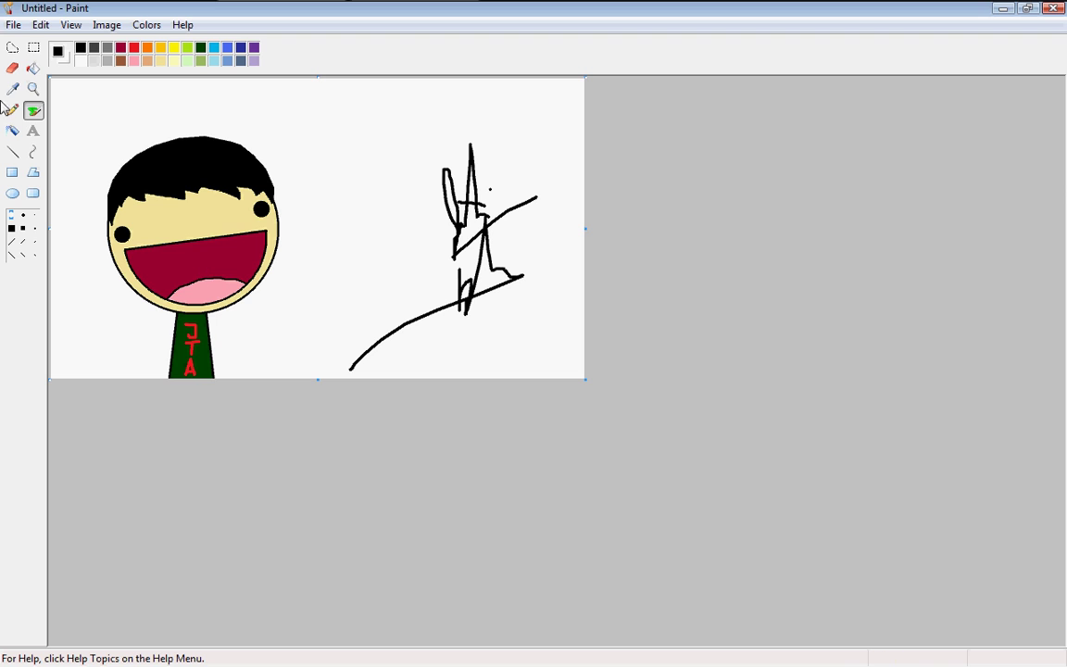